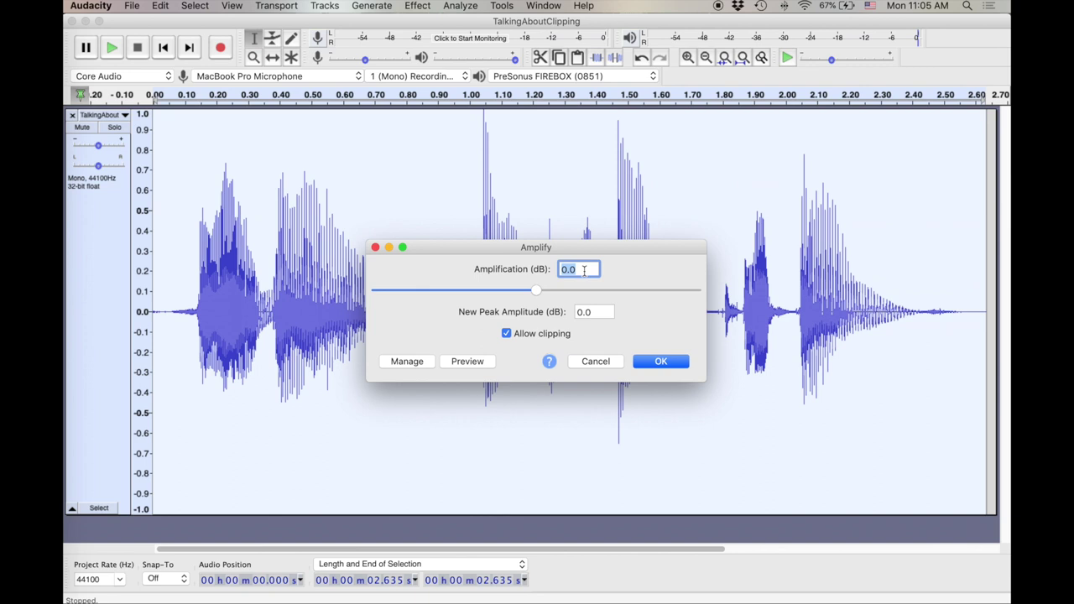
Amplify the whole clip by 24 dB with clipping allowed, and play the result from the start.
type("24")
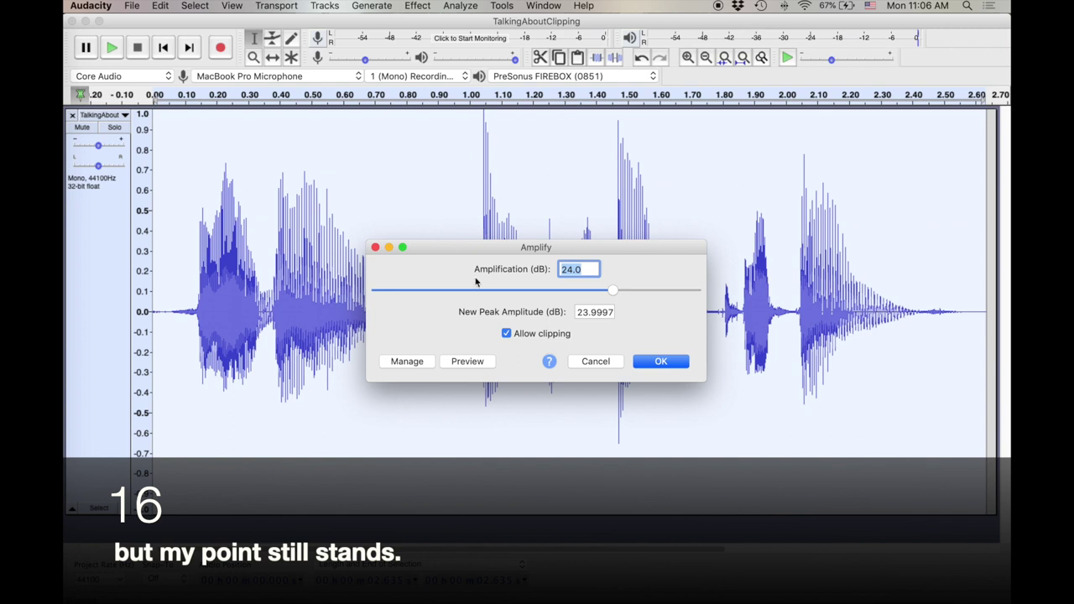
left_click(667, 365)
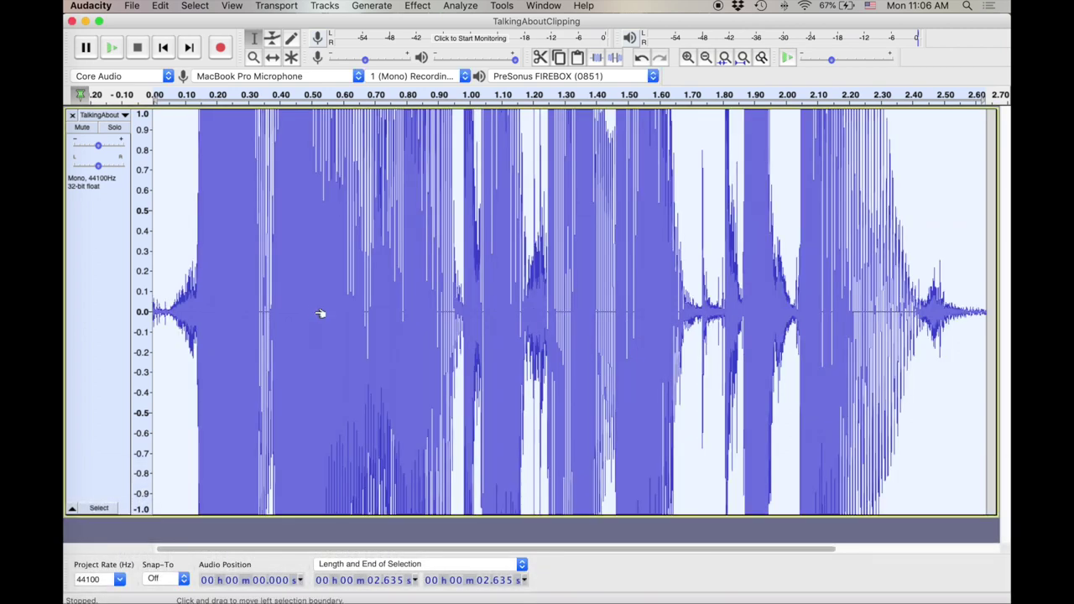
key("space")
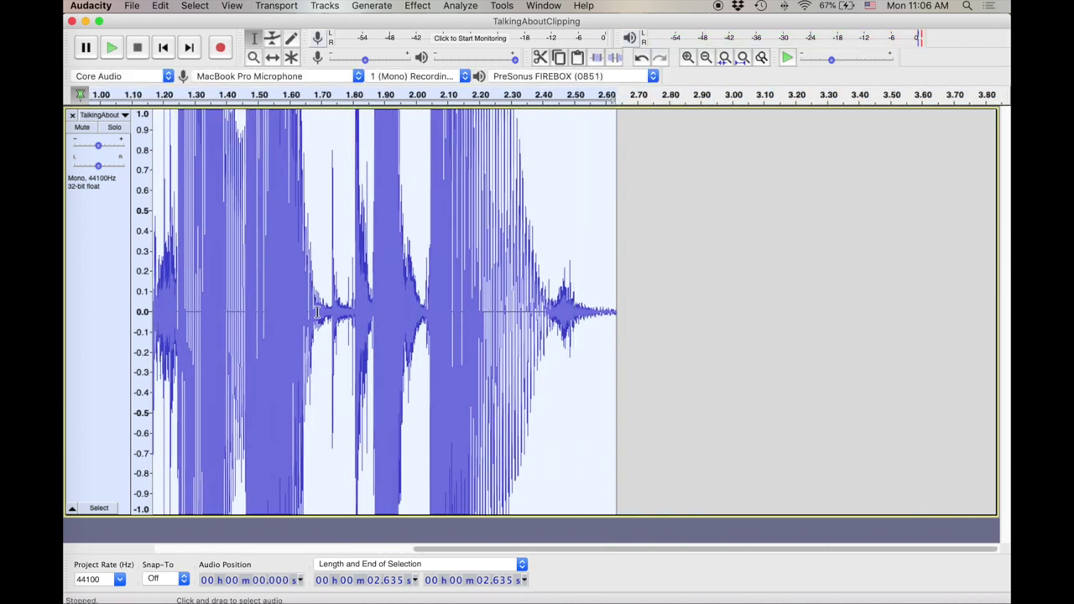
key("Home")
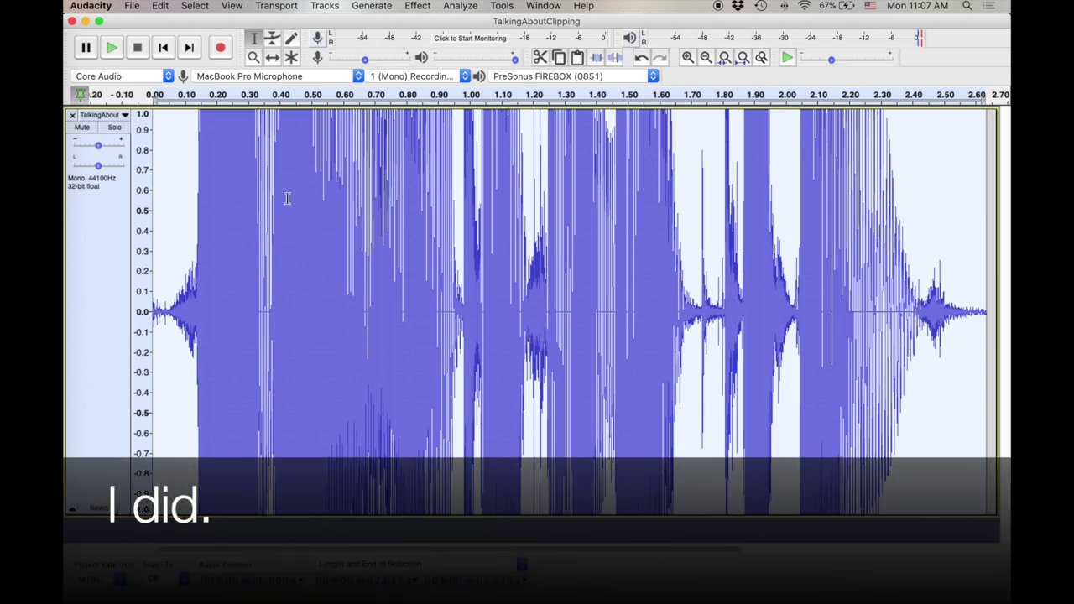
Extend the track's vertical scale to ±2.0 and convert its sample format to 16-bit PCM.
left_click(138, 312, "shift")
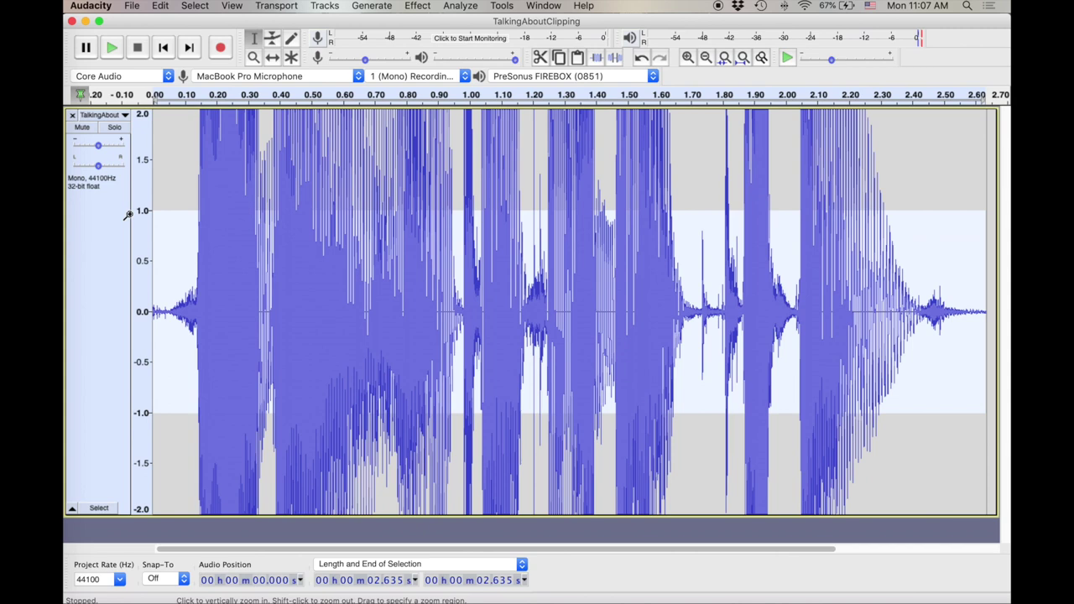
left_click(118, 118)
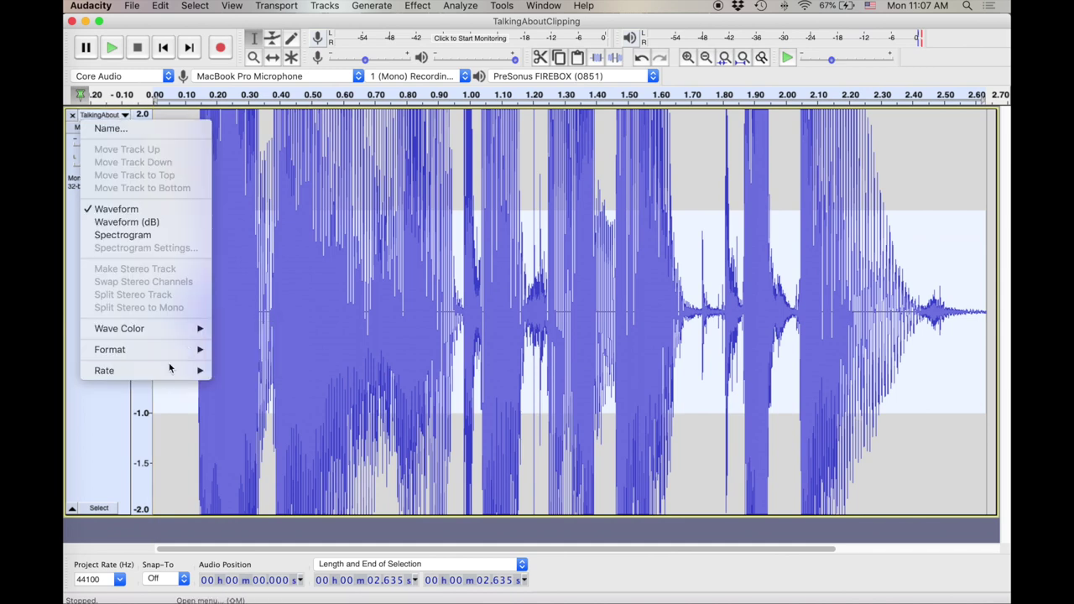
mouse_move(167, 357)
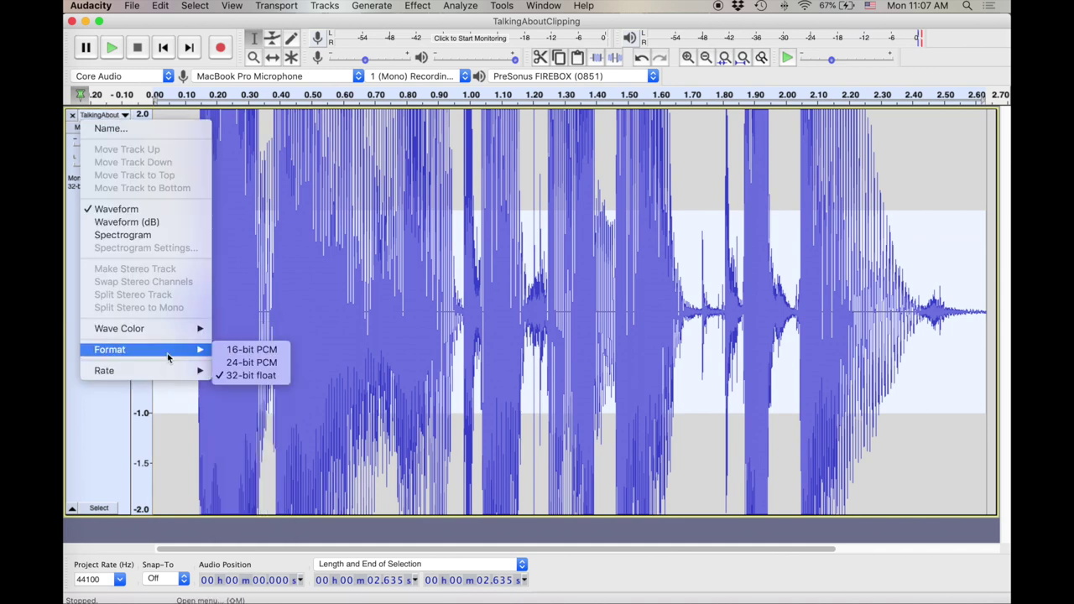
left_click(277, 350)
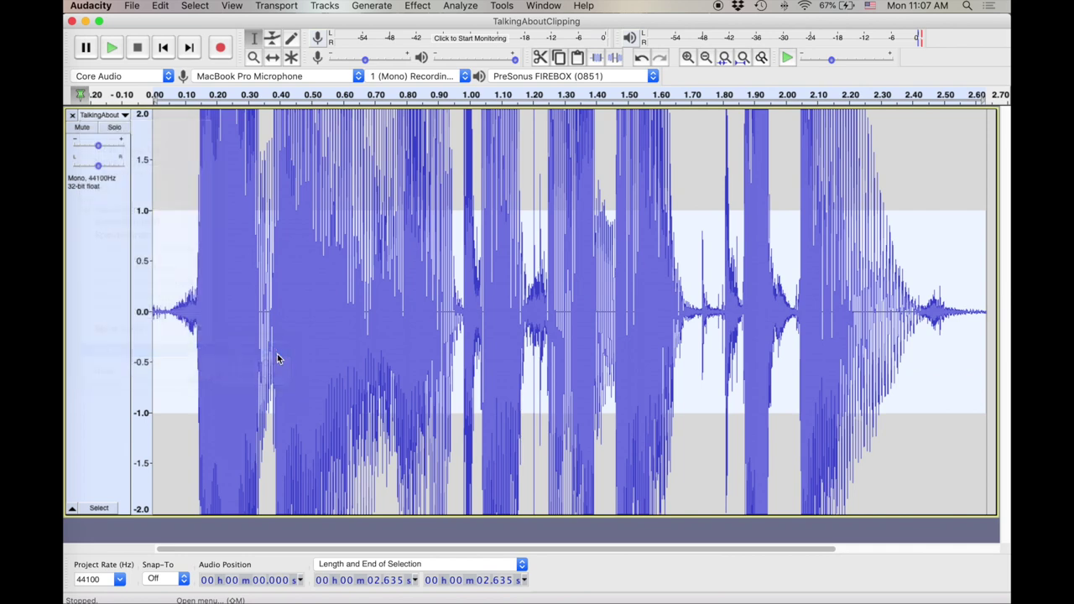
left_click(427, 403)
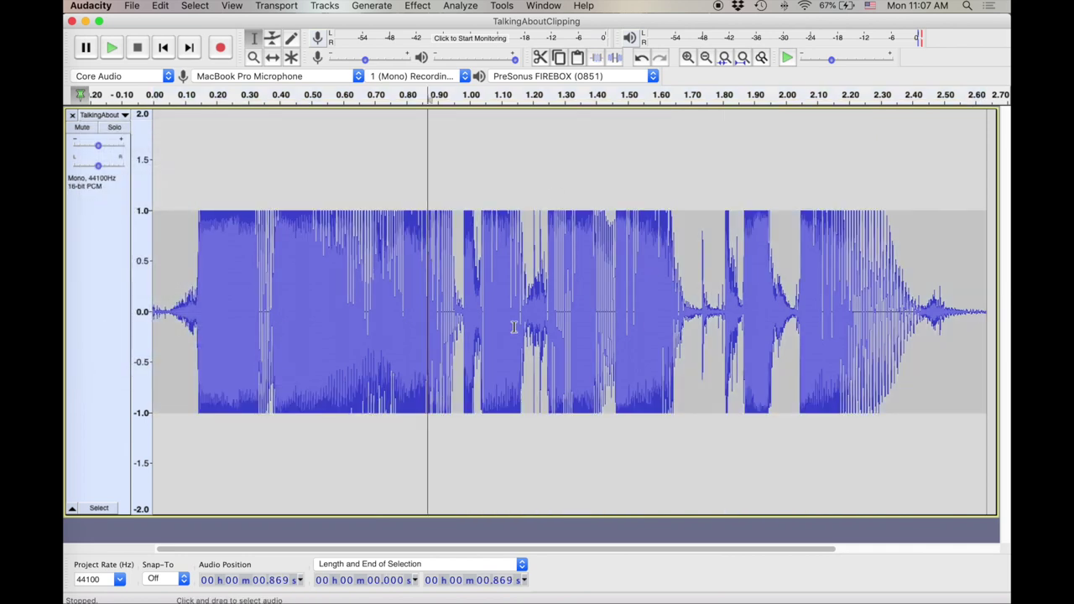
Examine the individual samples near 0.23 seconds against the ±1.0 amplitude limits, and play the audio.
left_click(253, 56)
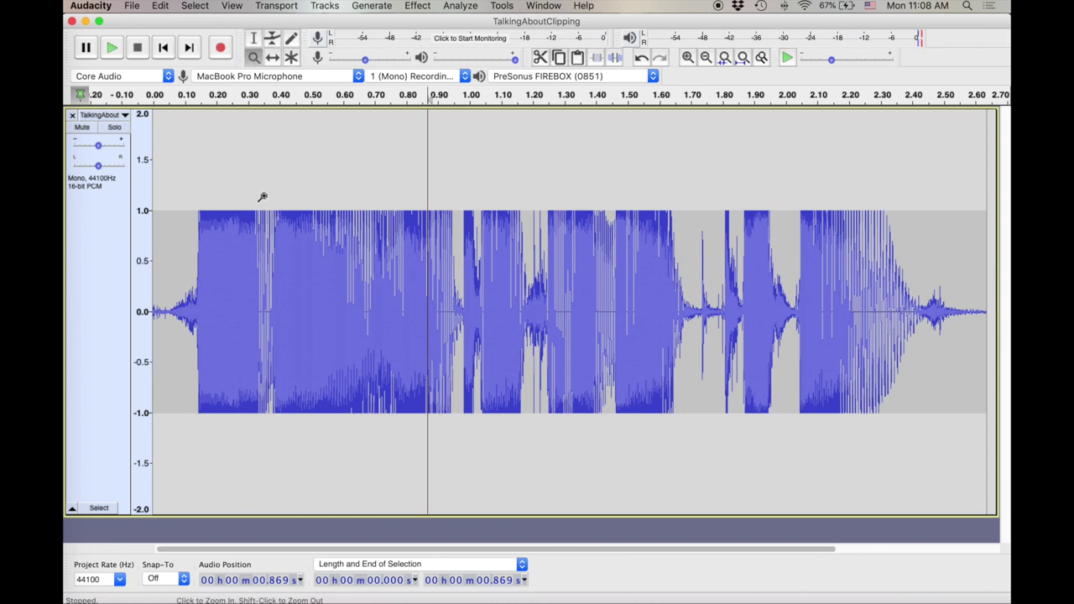
left_click(223, 217)
left_click(223, 218)
left_click(223, 219)
left_click(223, 220)
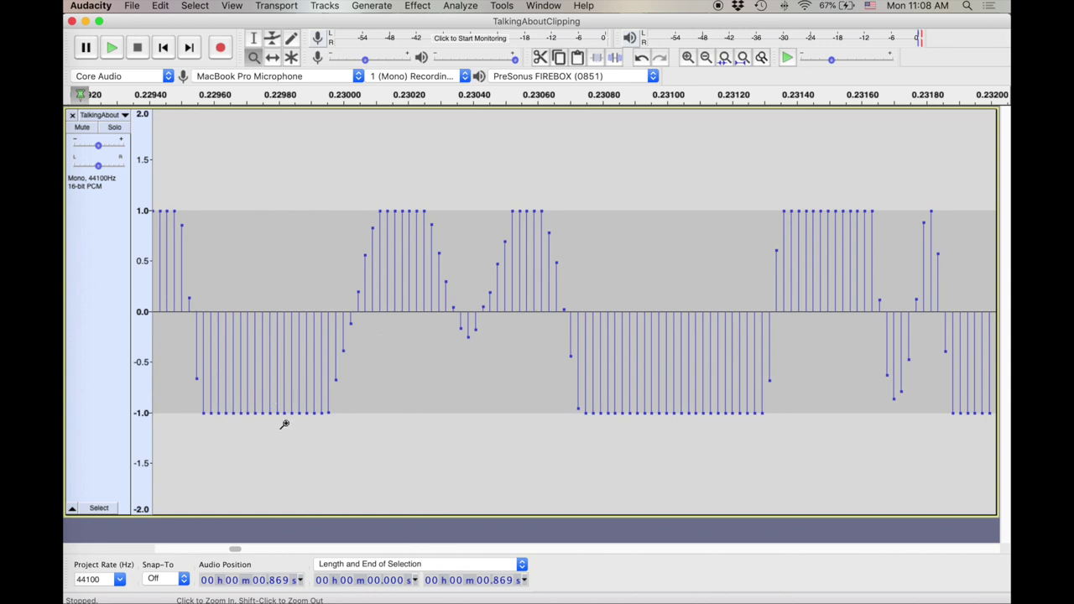
left_click(142, 311)
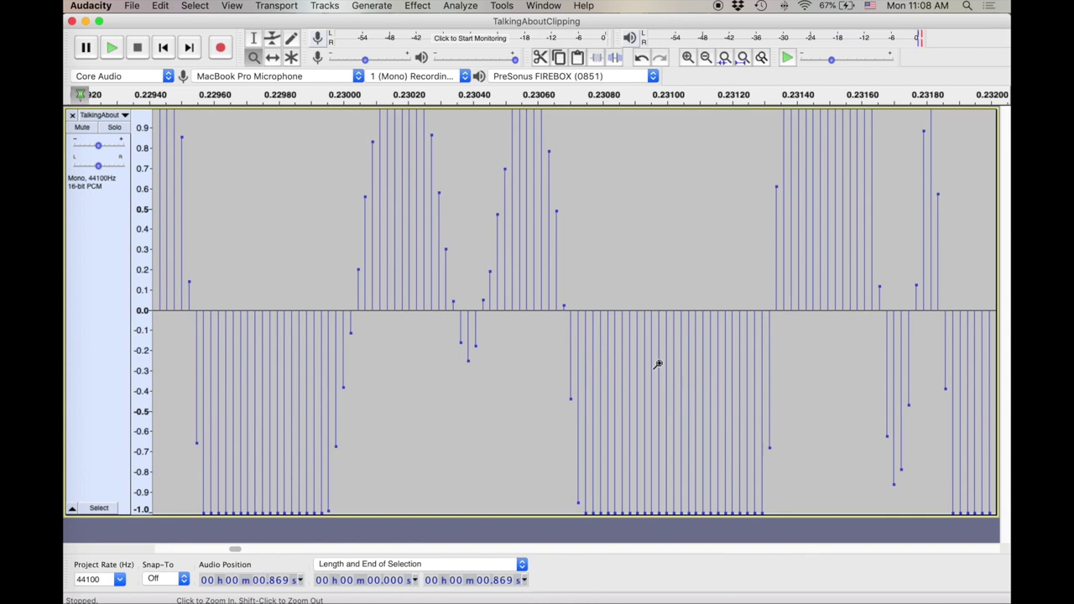
key("space")
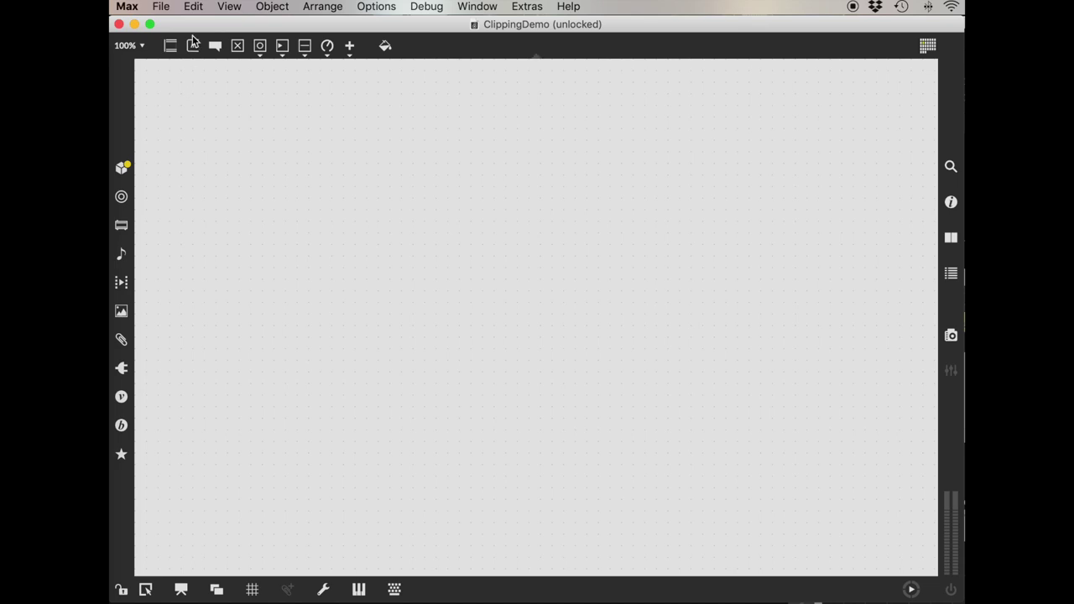
Switch to the empty ClippingDemo patch in Max and add a cycle~ 100 oscillator object.
left_click_drag(171, 45, 258, 206)
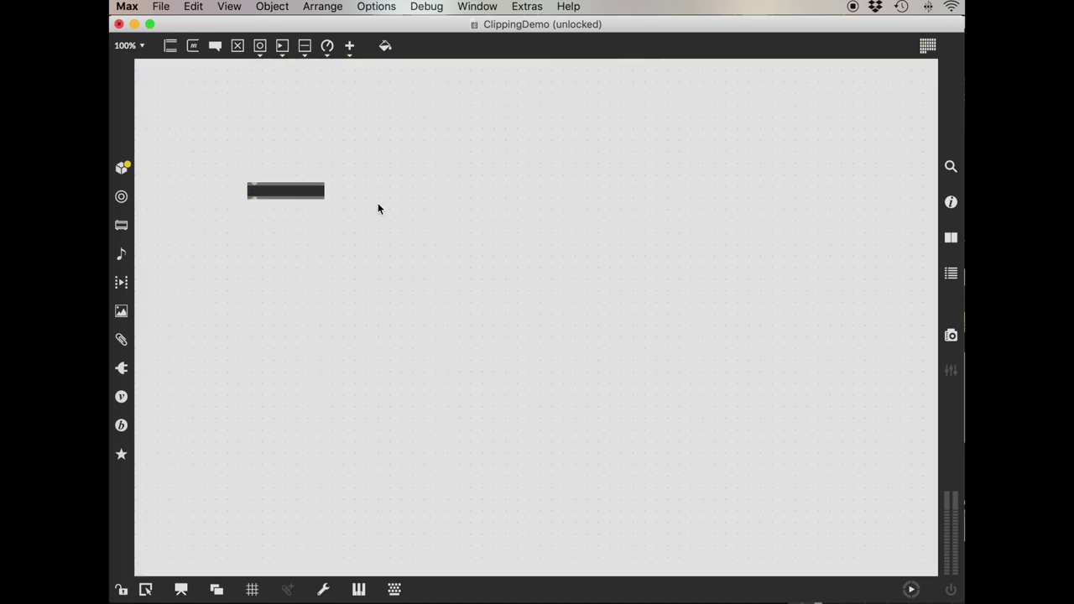
type("cycl")
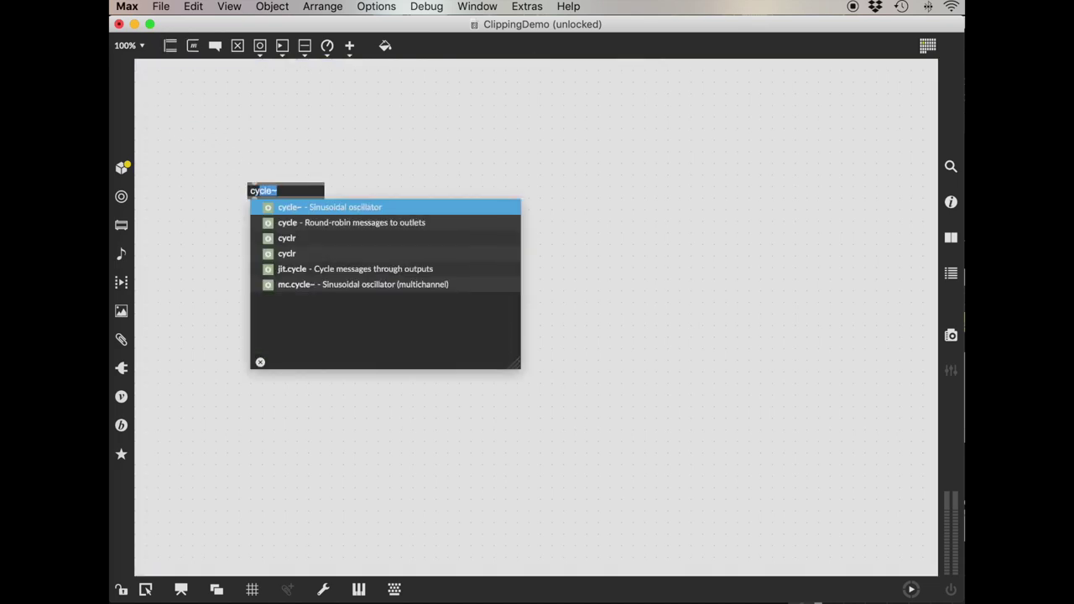
type("e~ 100")
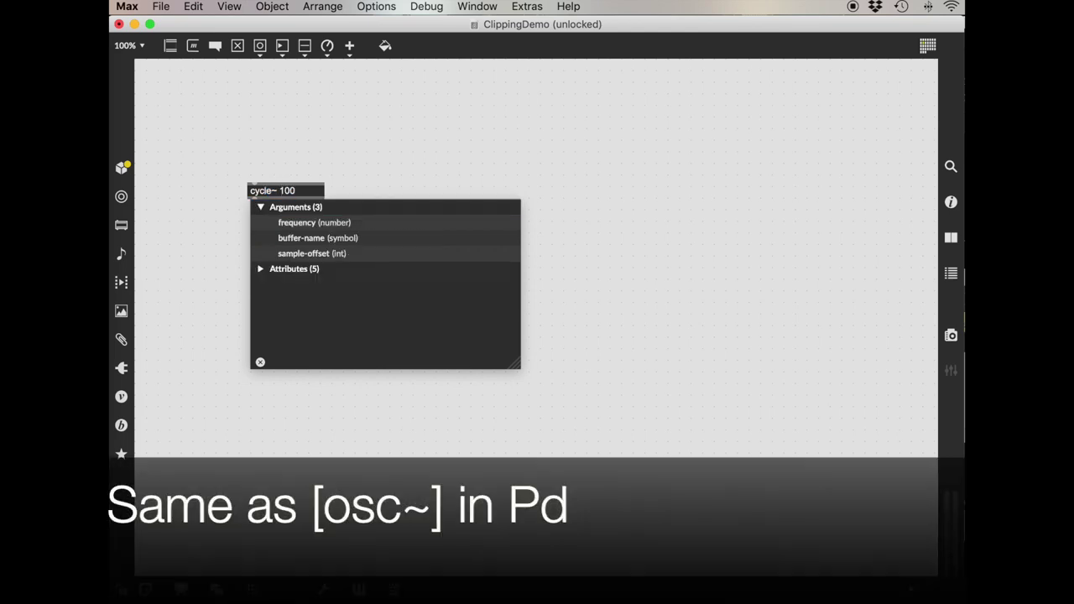
left_click(439, 153)
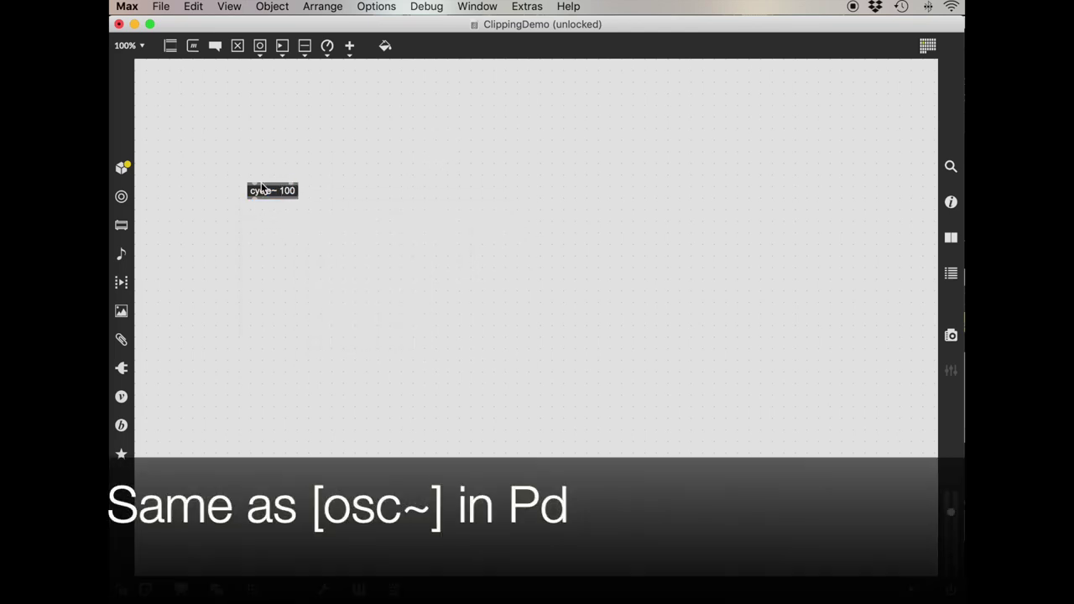
left_click(273, 197)
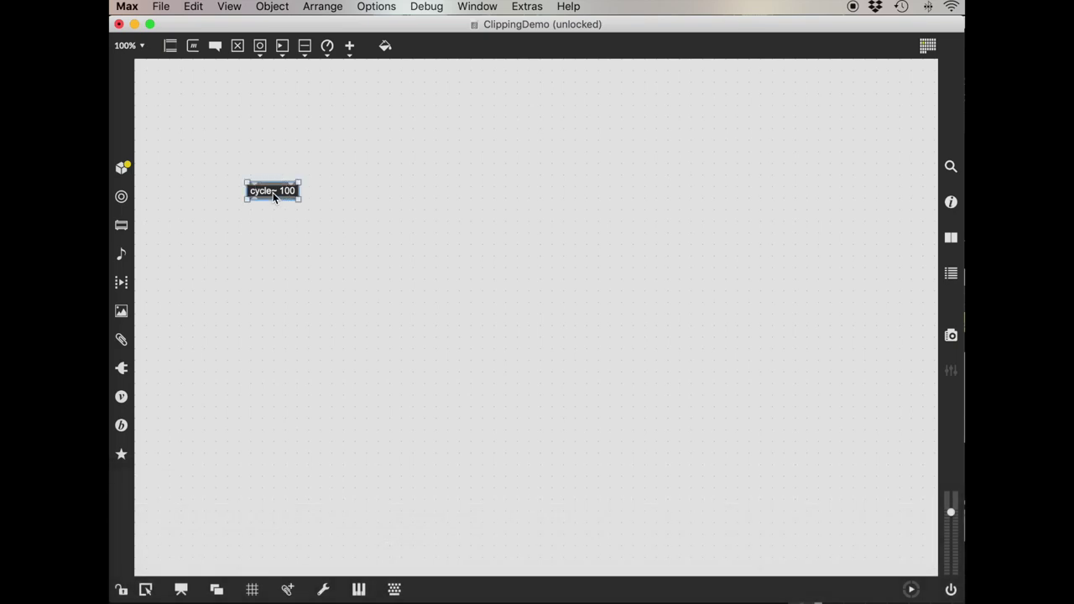
Add a dac~ audio output object and place it below the cycle~ 100 object.
left_click(169, 45)
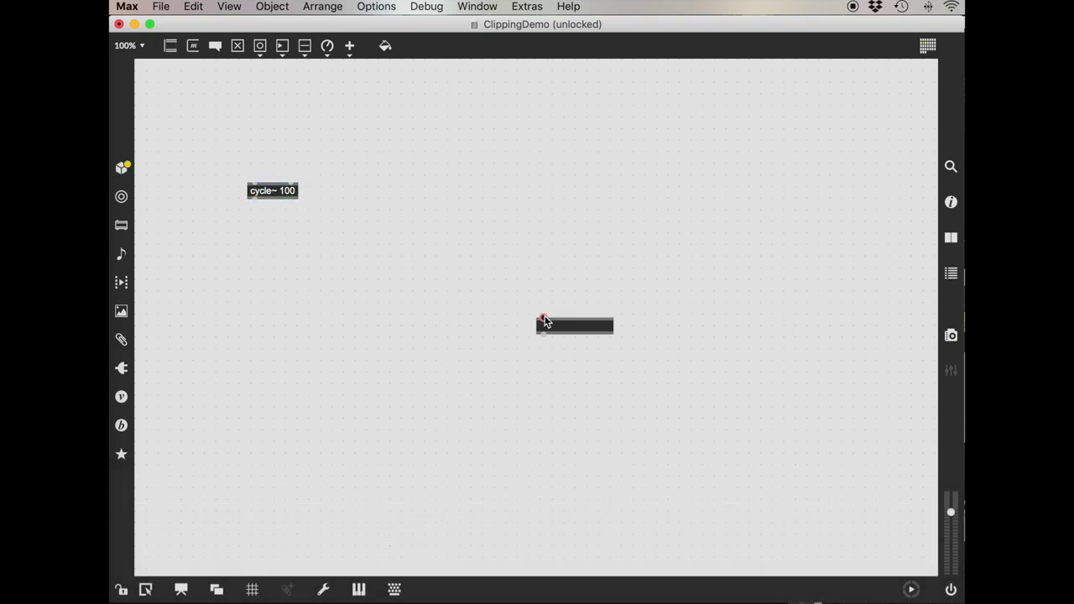
type("dac~")
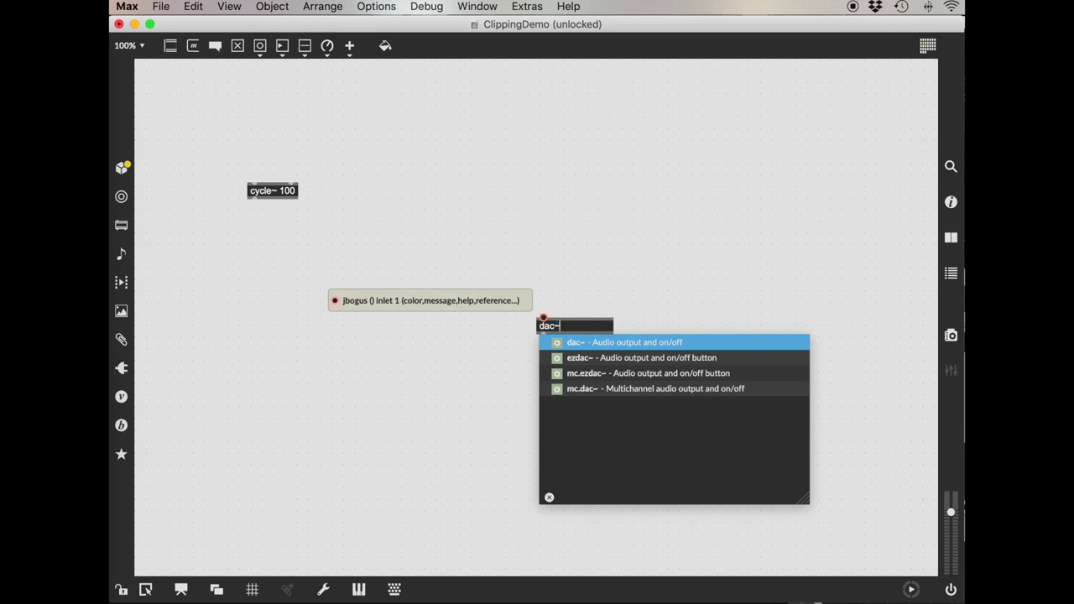
left_click(595, 269)
left_click_drag(554, 329, 265, 262)
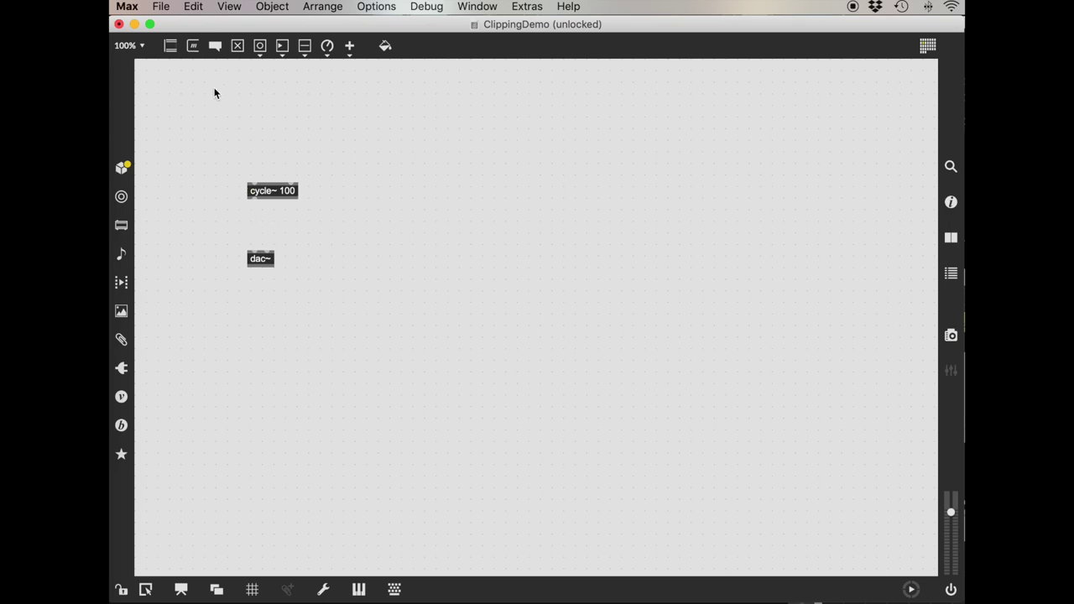
Add a *~ 0.2 object between cycle~ 100 and dac~, feeding the oscillator through it into both dac~ inlets.
left_click(169, 46)
type("*~ 0.2")
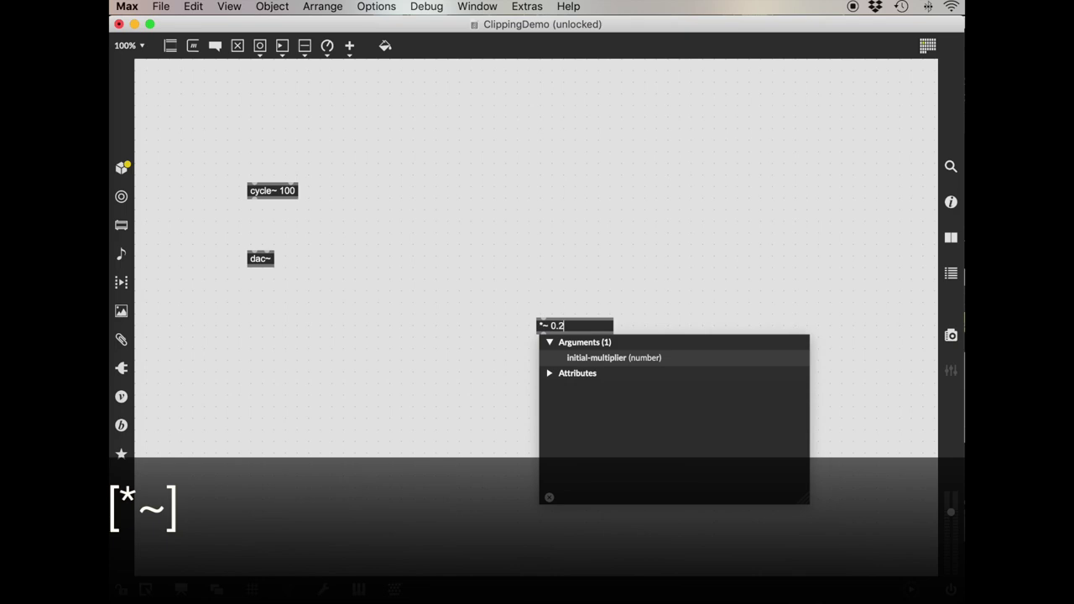
left_click(645, 292)
left_click_drag(253, 201, 265, 223)
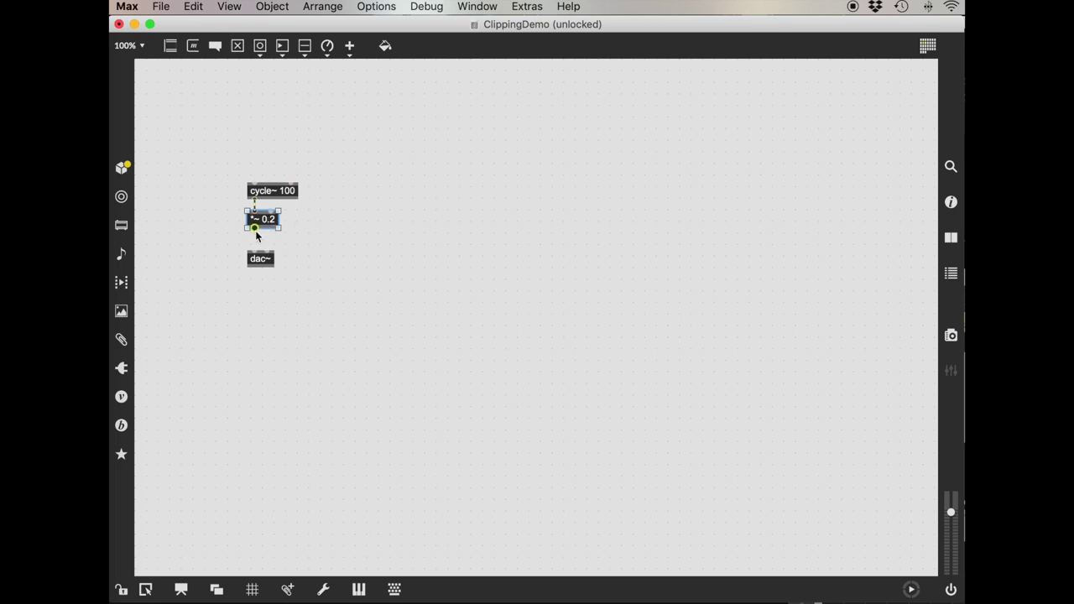
left_click_drag(252, 229, 269, 252)
left_click(259, 238)
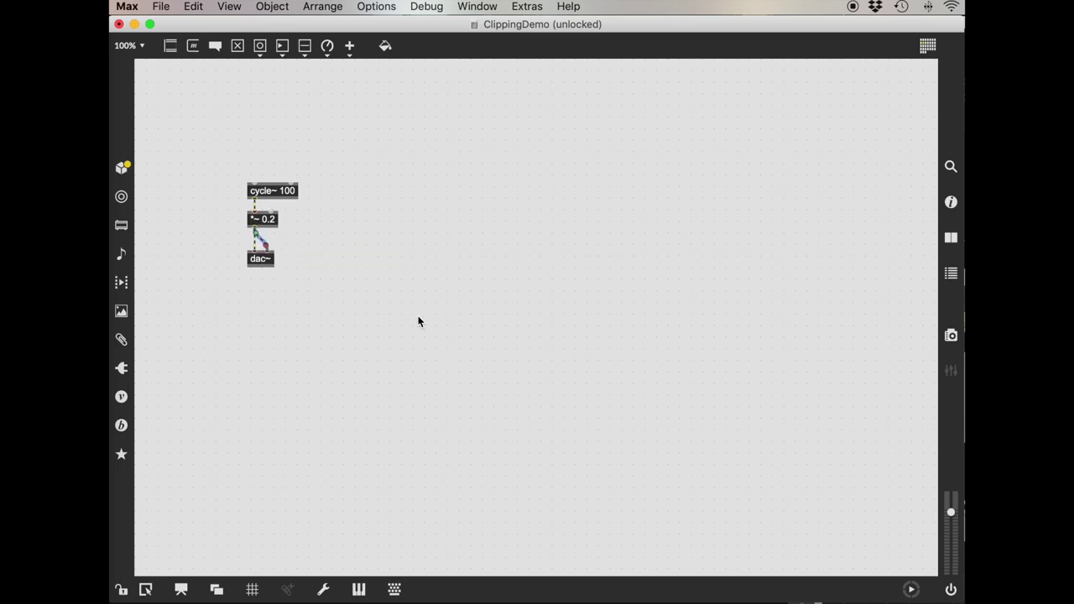
Turn the audio on and move the objects toward the patch's upper-left area, with cycle~ 100 well above *~ 0.2.
left_click(950, 589)
left_click_drag(313, 273, 246, 118)
left_click(283, 192)
left_click(283, 192)
left_click_drag(306, 222, 201, 188)
left_click(309, 190)
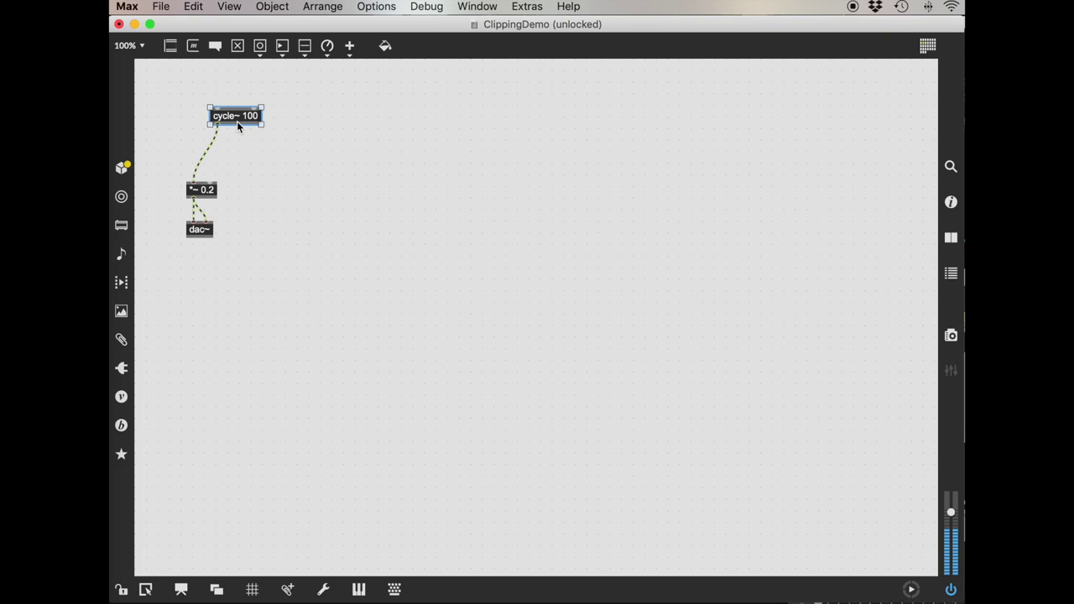
Add a scope~ object beside the chain, connect cycle~ 100 to its first inlet, and enlarge it into a wide display.
left_click(169, 45)
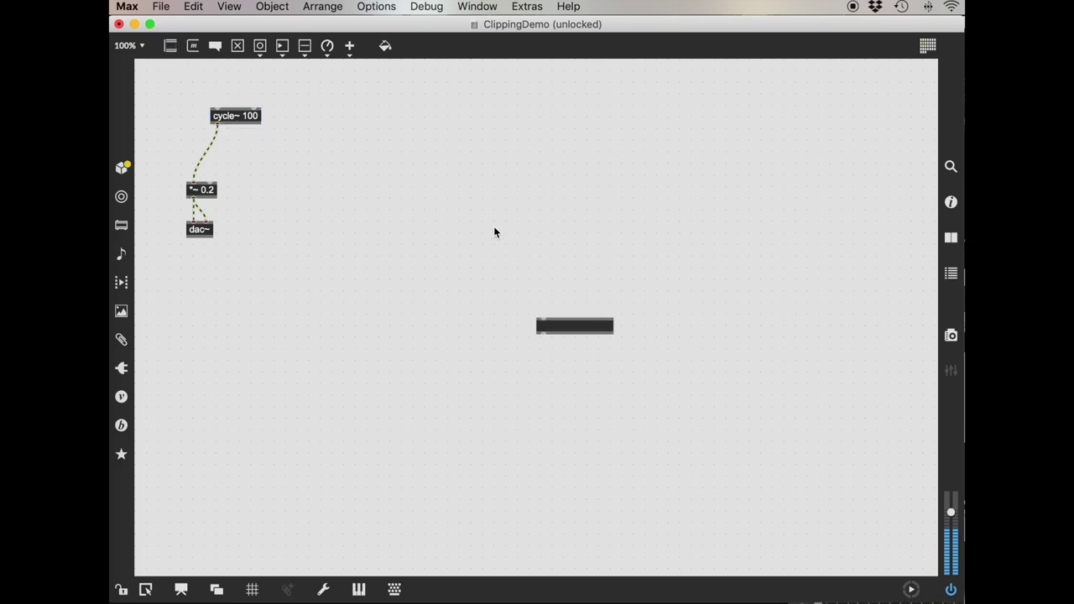
type("scop")
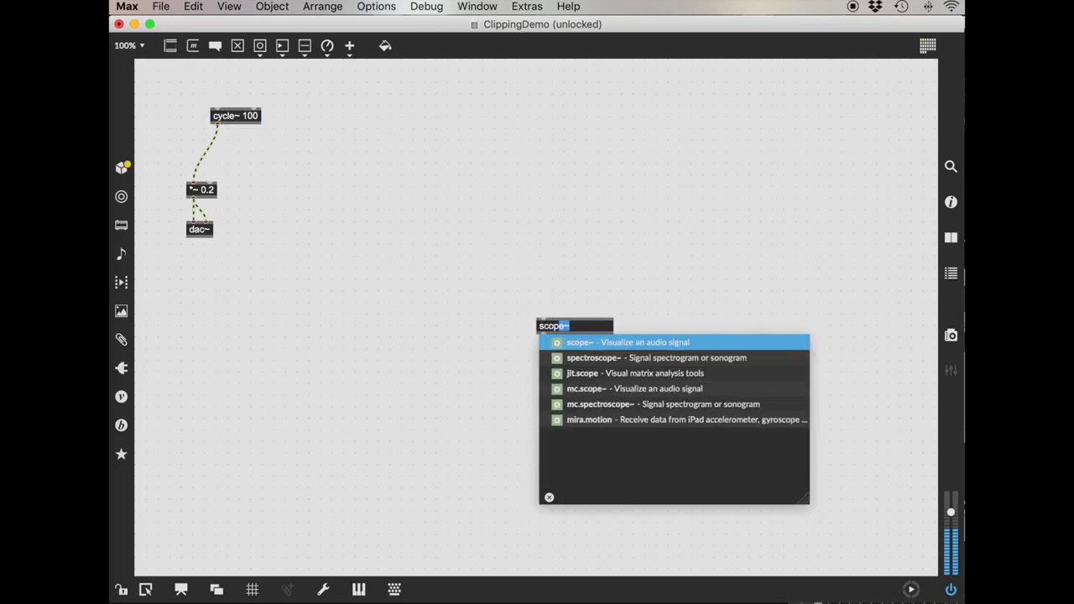
key("Return")
left_click_drag(589, 365, 366, 204)
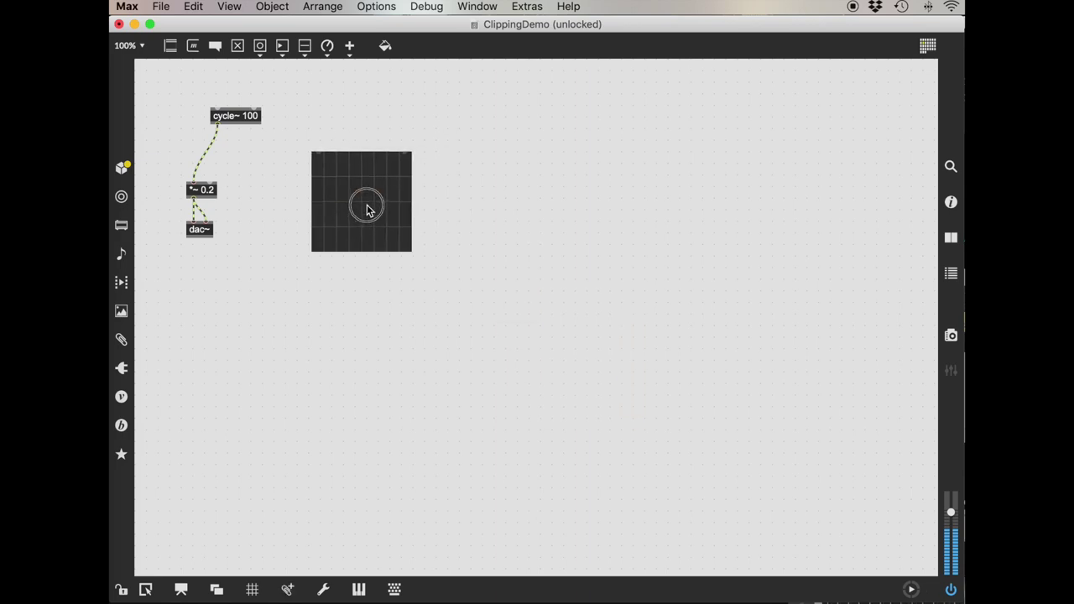
left_click_drag(333, 170, 319, 153)
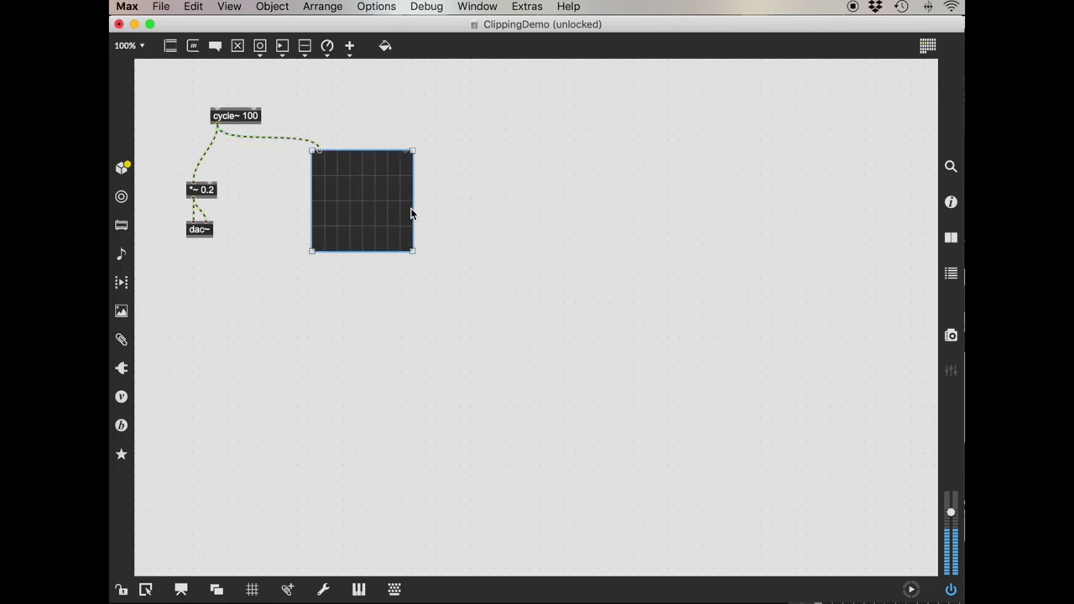
left_click_drag(412, 250, 676, 336)
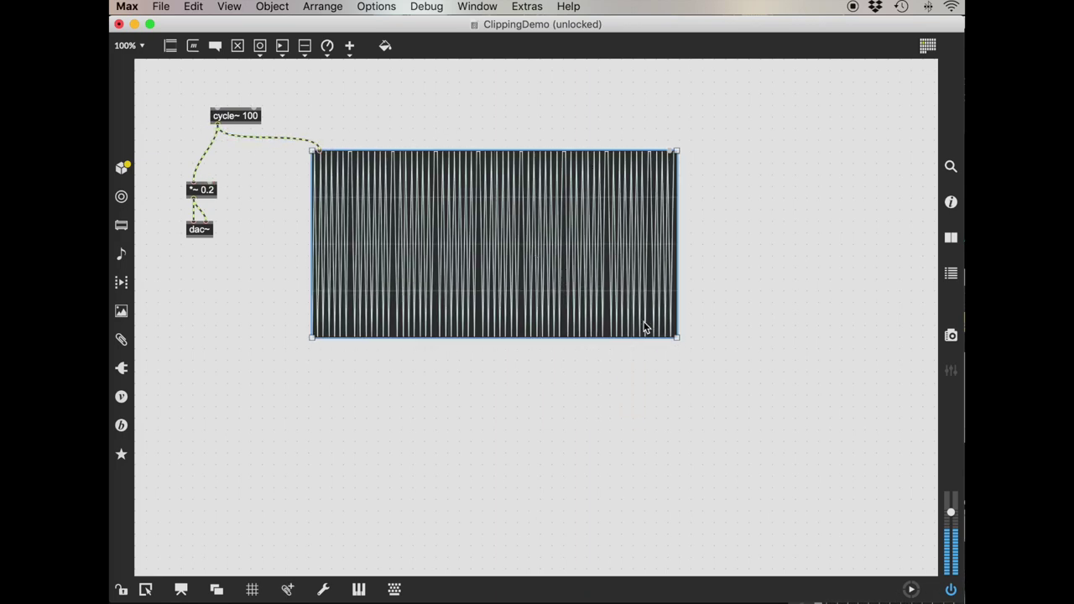
Add two empty message boxes above the scope and connect one to each of its two inlets.
left_click(192, 46)
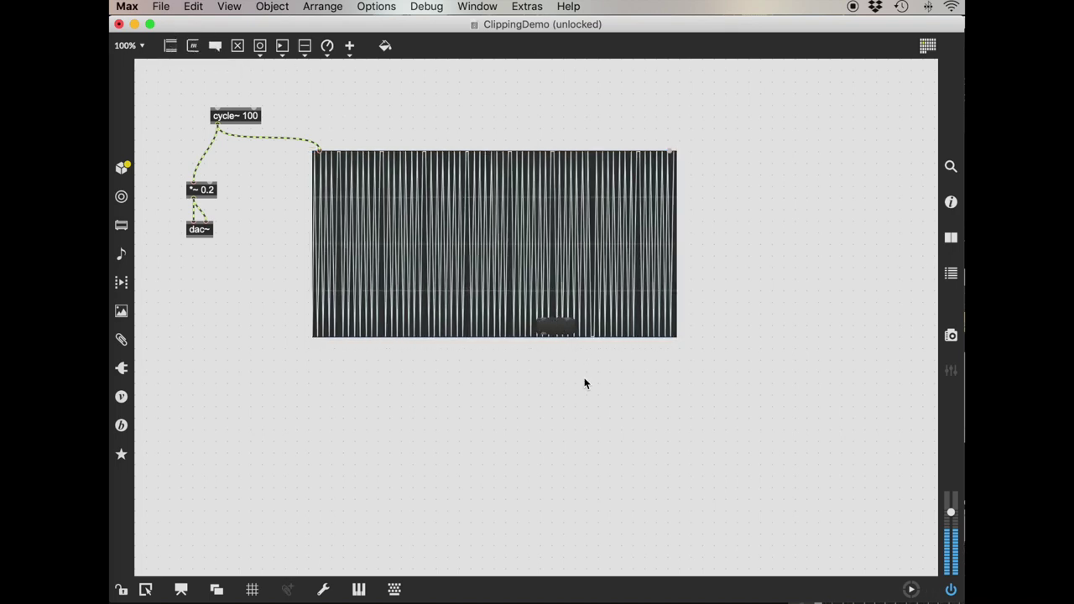
left_click_drag(553, 330, 319, 151)
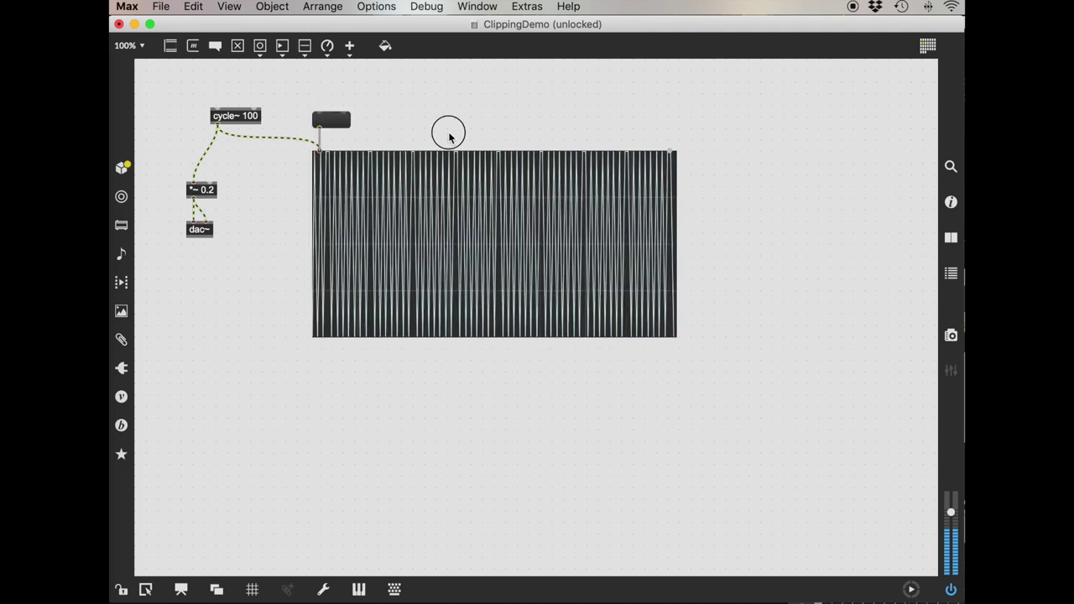
left_click(330, 112)
left_click_drag(333, 113, 669, 152)
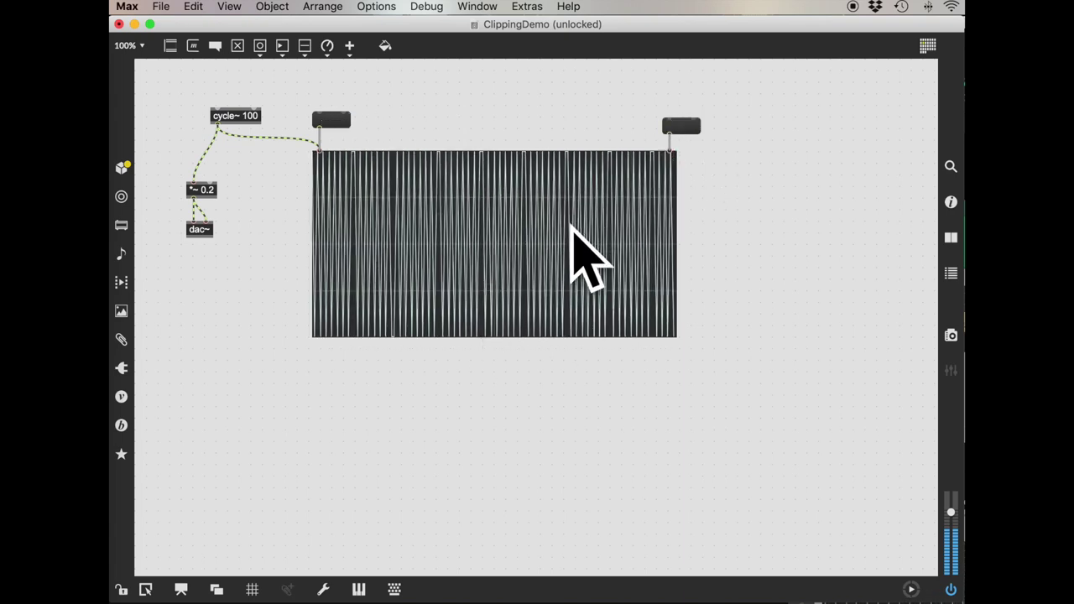
Enter 16 in the message box above the scope's first inlet and 128 in the one above its second inlet.
double_click(339, 122)
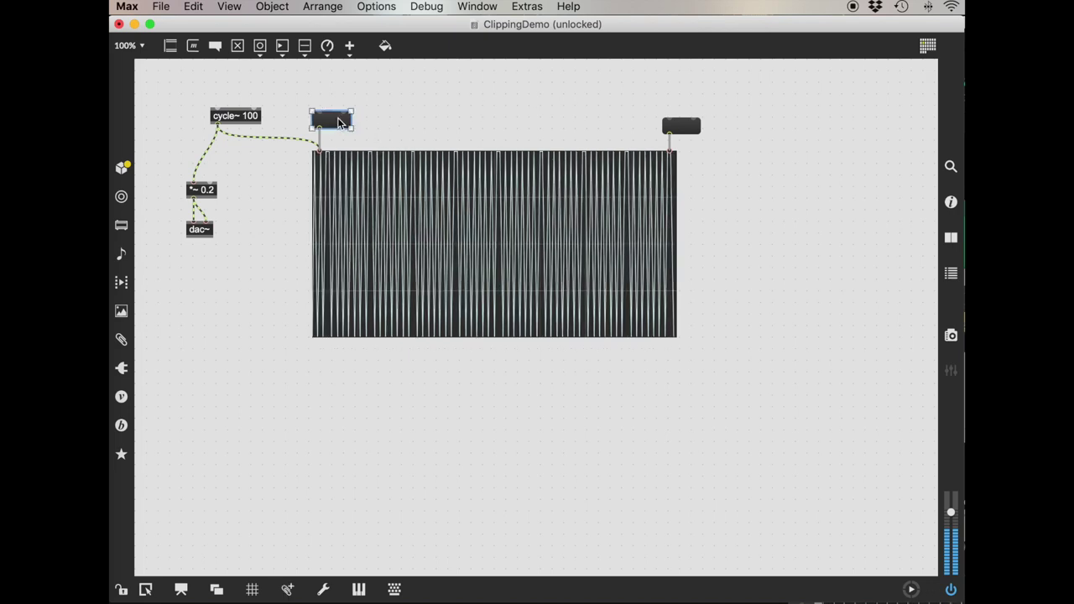
type("16")
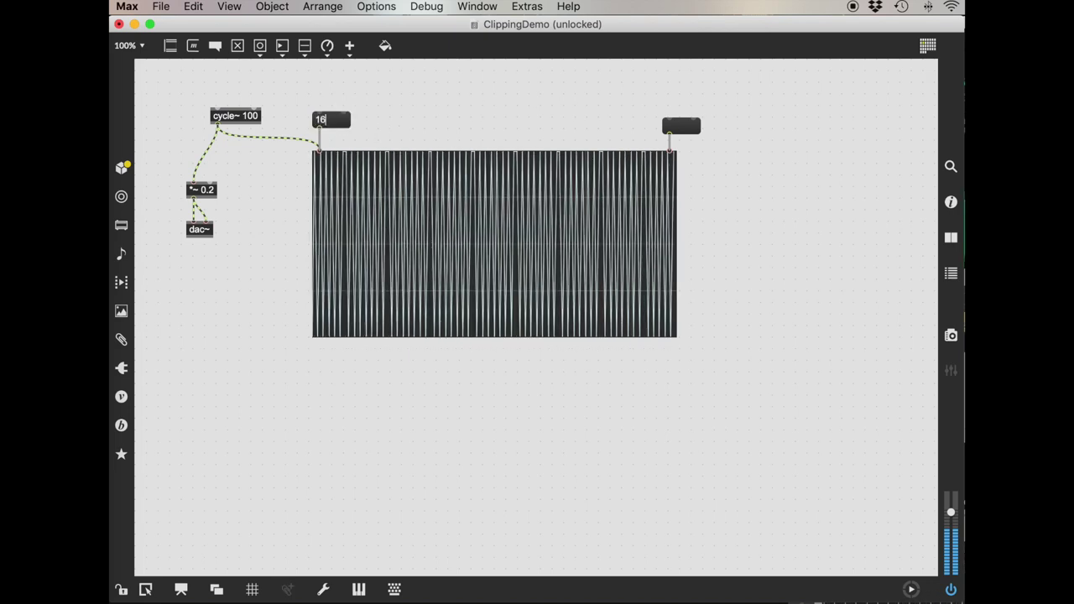
key("Return")
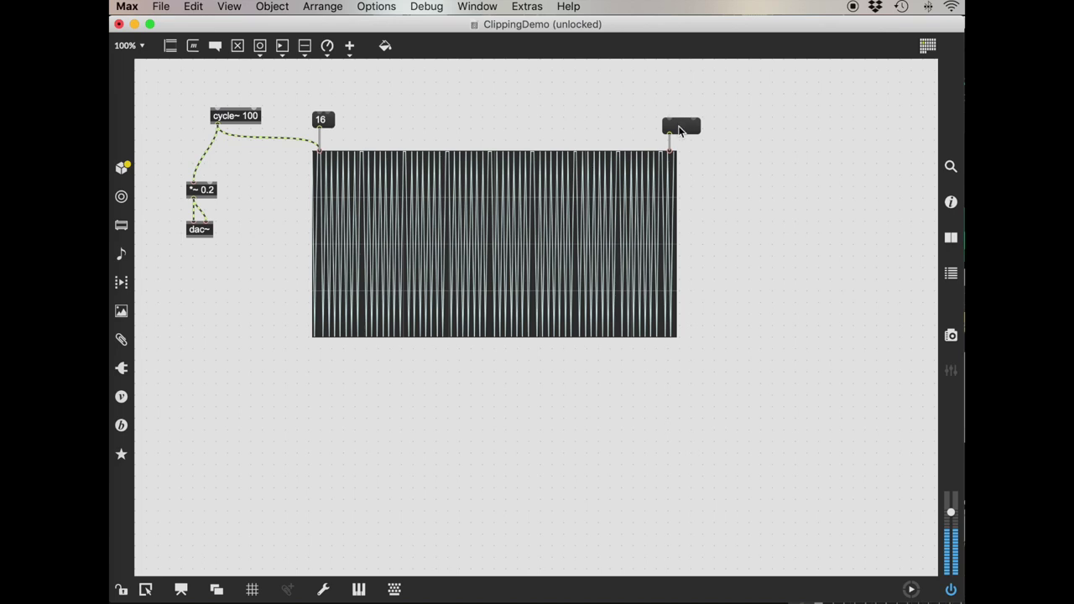
double_click(681, 126)
type("128")
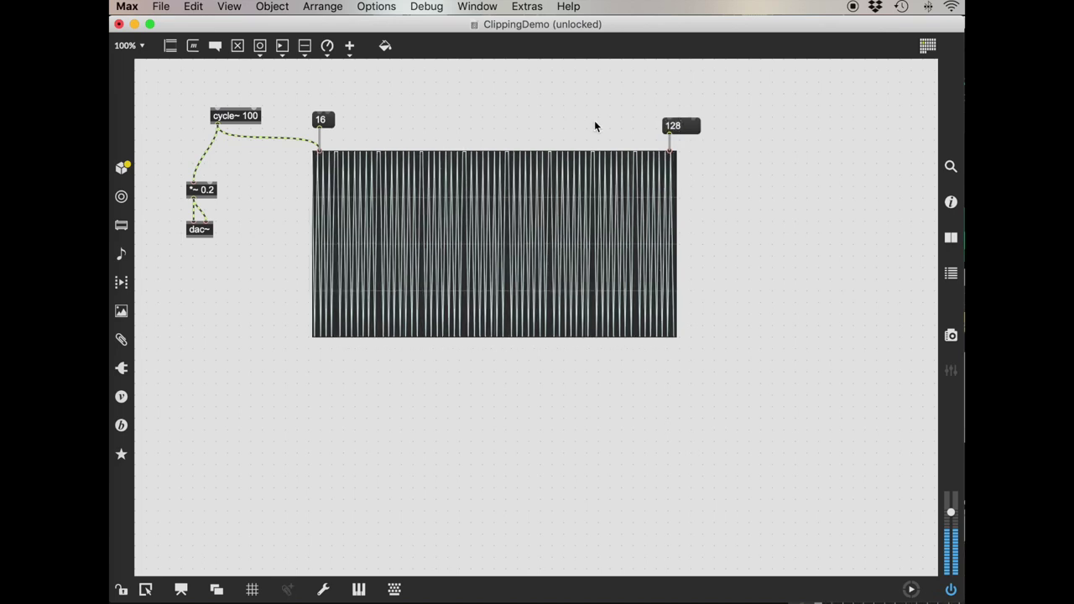
key("Return")
Send the 16 message to the scope, and switch the audio off and back on.
left_click(319, 120, "super")
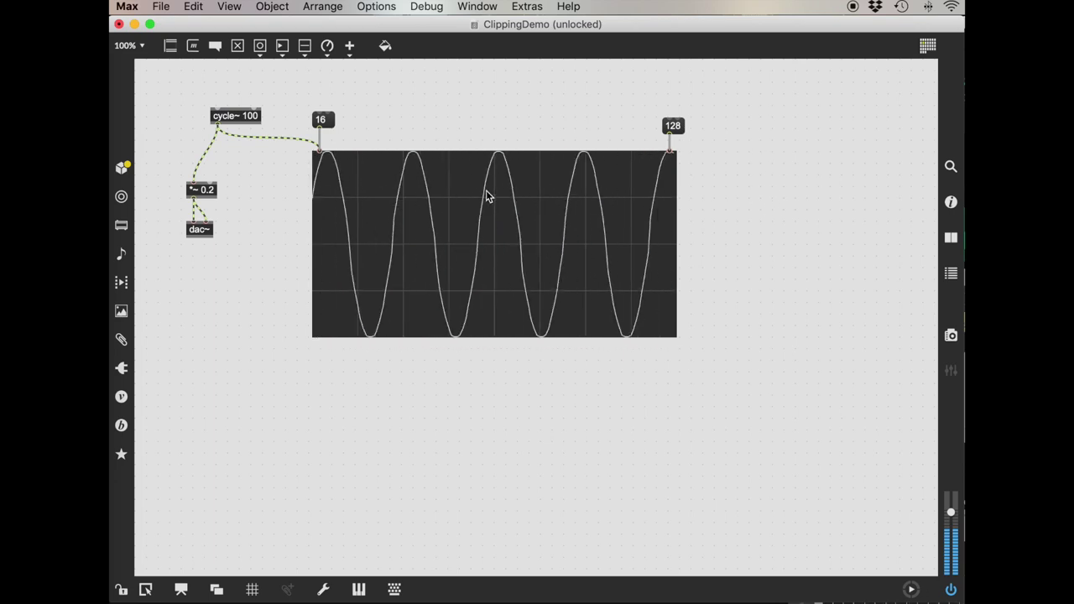
left_click(950, 589)
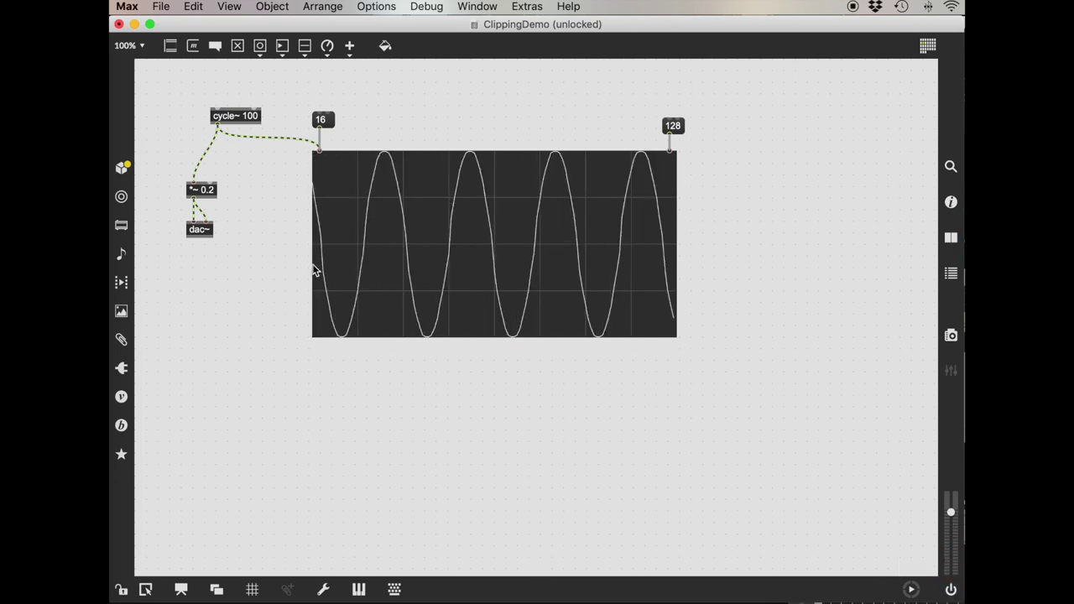
left_click(952, 590)
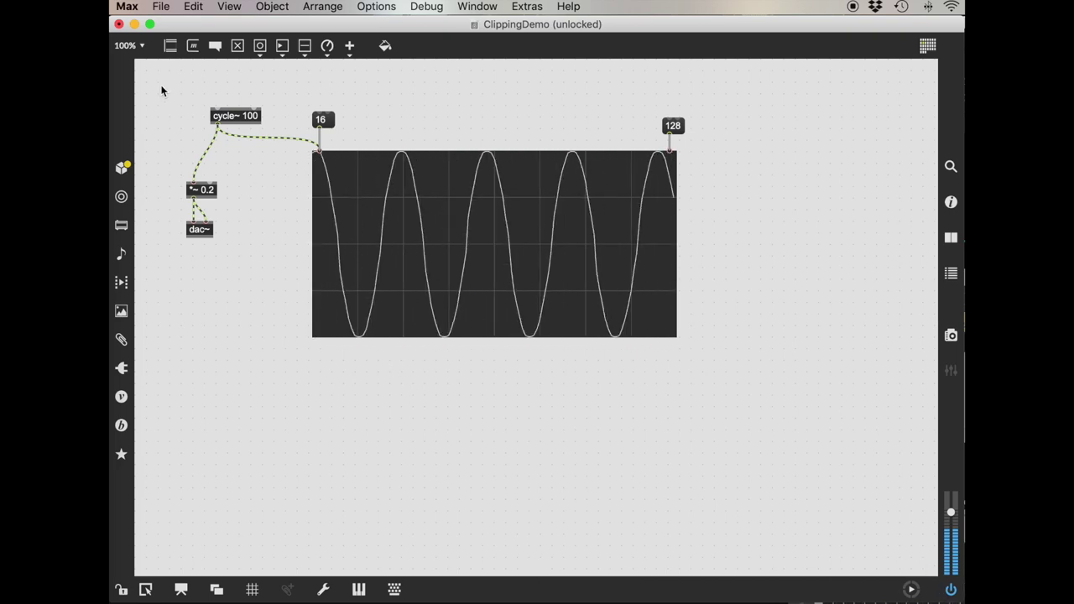
Add a spectroscope~ object below the scope and connect cycle~ 100 to its first inlet.
left_click(570, 461)
left_click_drag(564, 327, 333, 372)
double_click(345, 373)
type("spec")
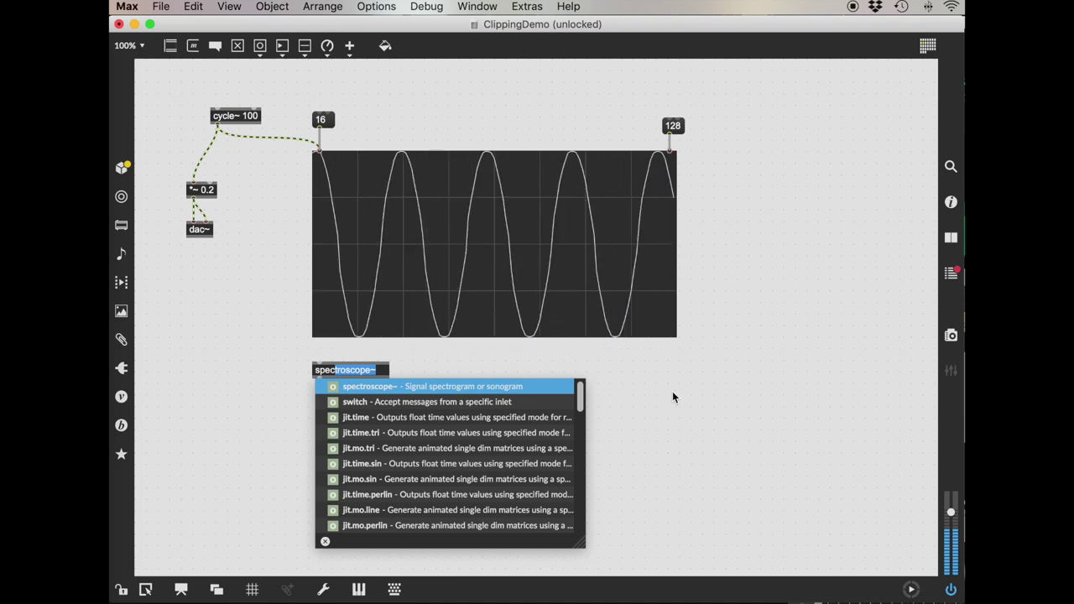
key("Return")
left_click_drag(216, 125, 327, 360)
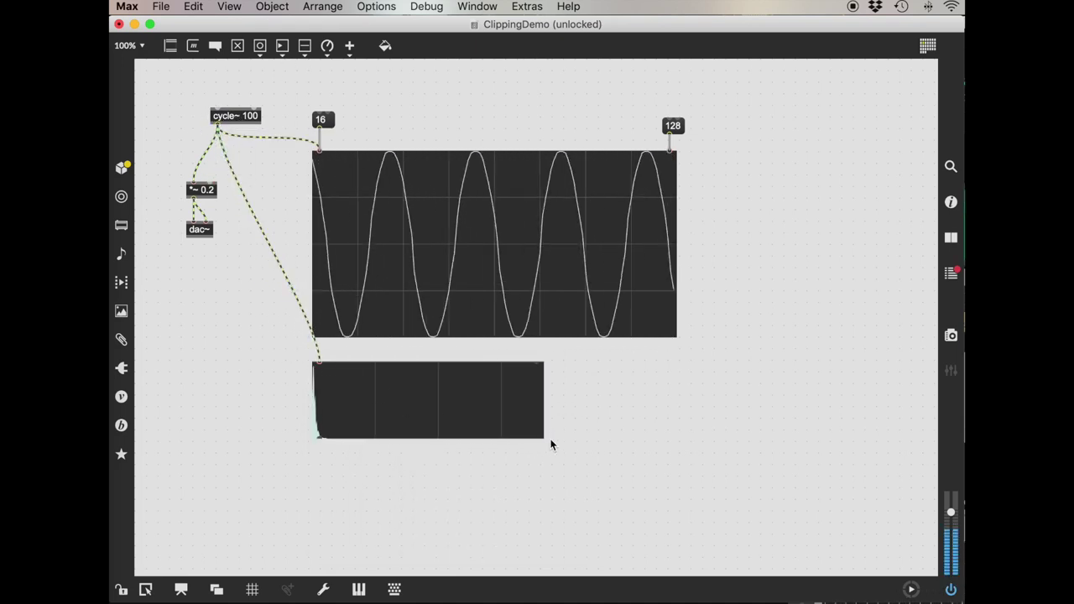
Enlarge the spectroscope to match the scope's width, and shift both displays with their message boxes farther from the oscillator chain.
left_click(506, 424)
left_click_drag(505, 425, 679, 563)
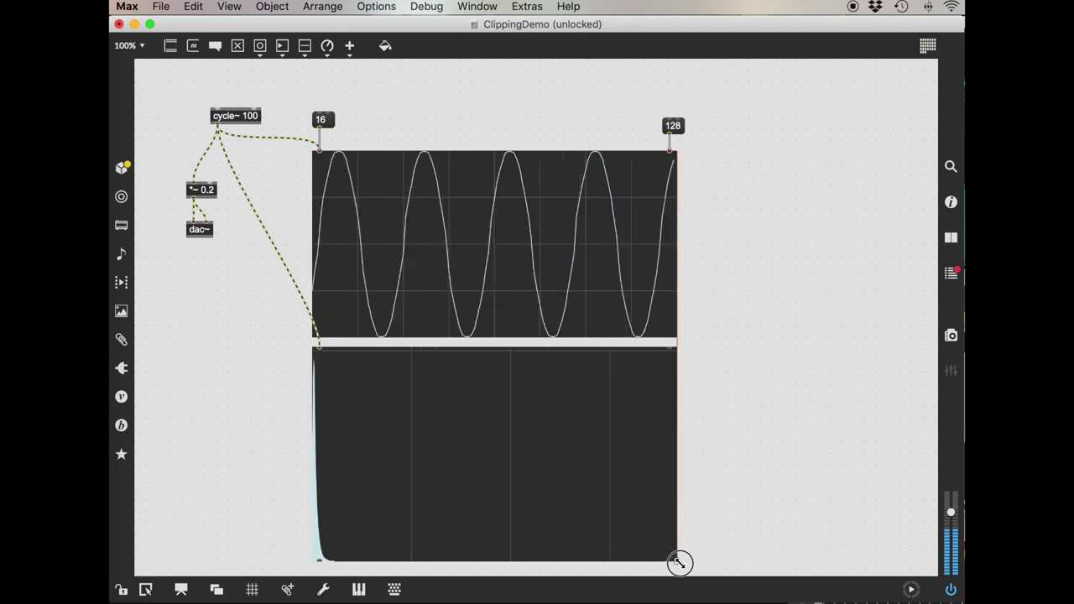
left_click_drag(733, 508, 276, 94)
left_click_drag(466, 269, 651, 232)
left_click(436, 402)
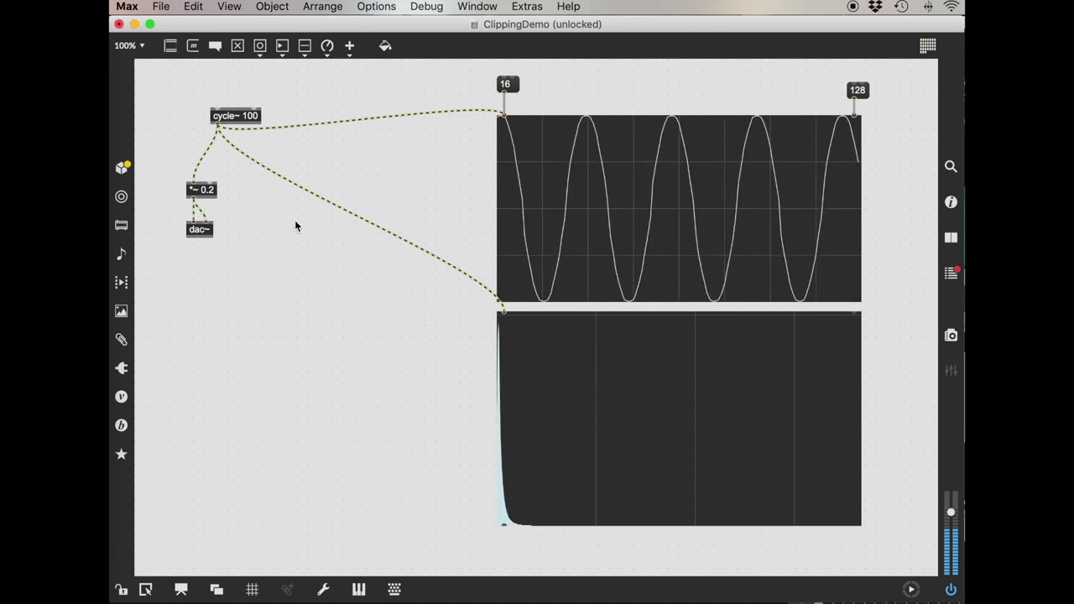
Make room in the chain by moving cycle~ 100 up and *~ 0.2 with dac~ down beneath it.
left_click_drag(239, 116, 237, 77)
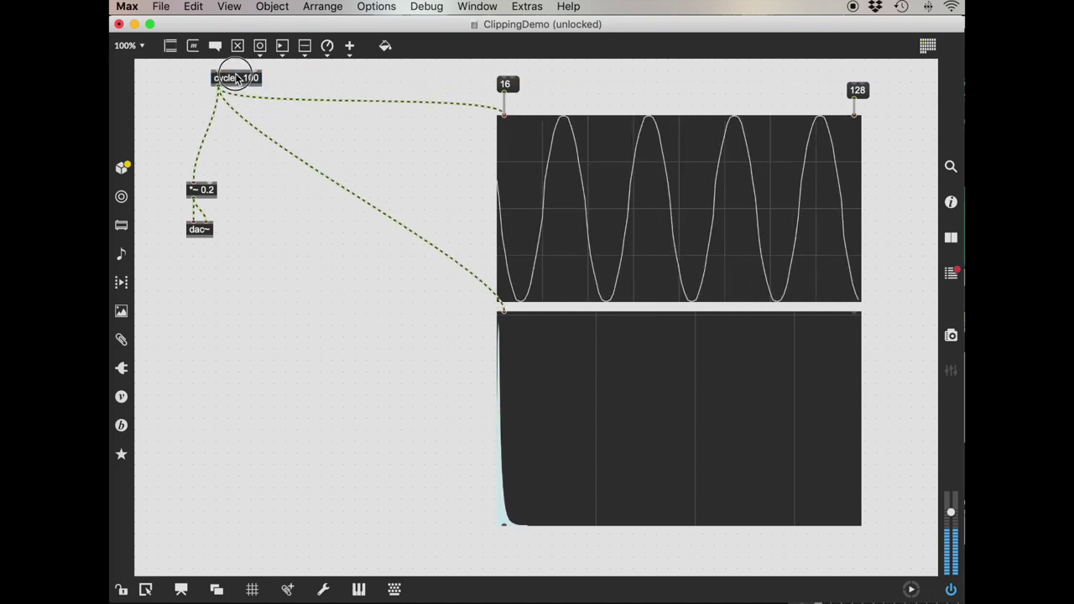
left_click_drag(252, 246, 236, 270)
left_click(242, 80)
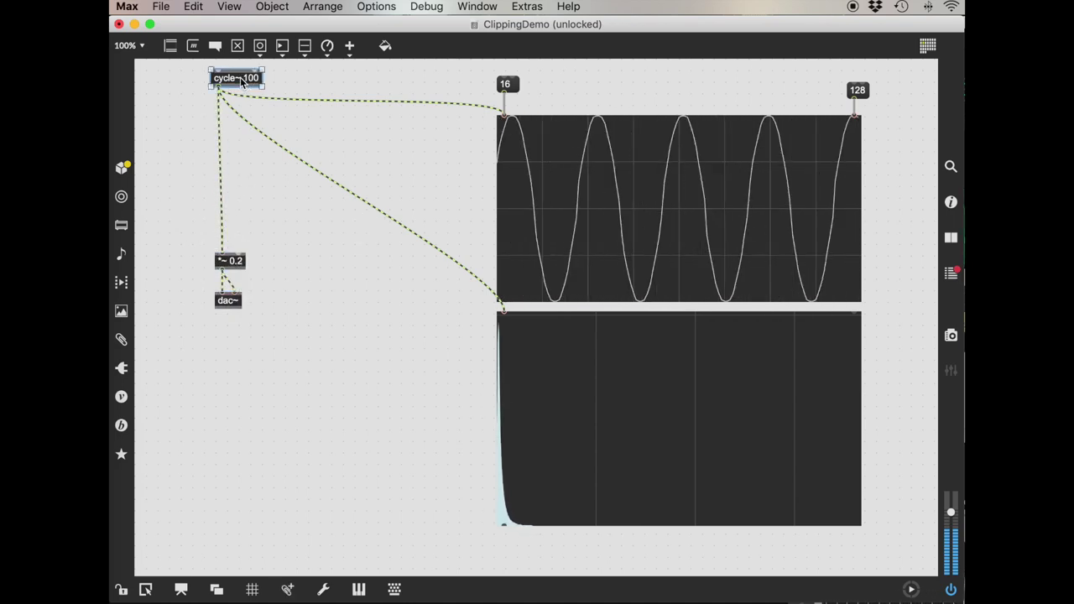
left_click(235, 117)
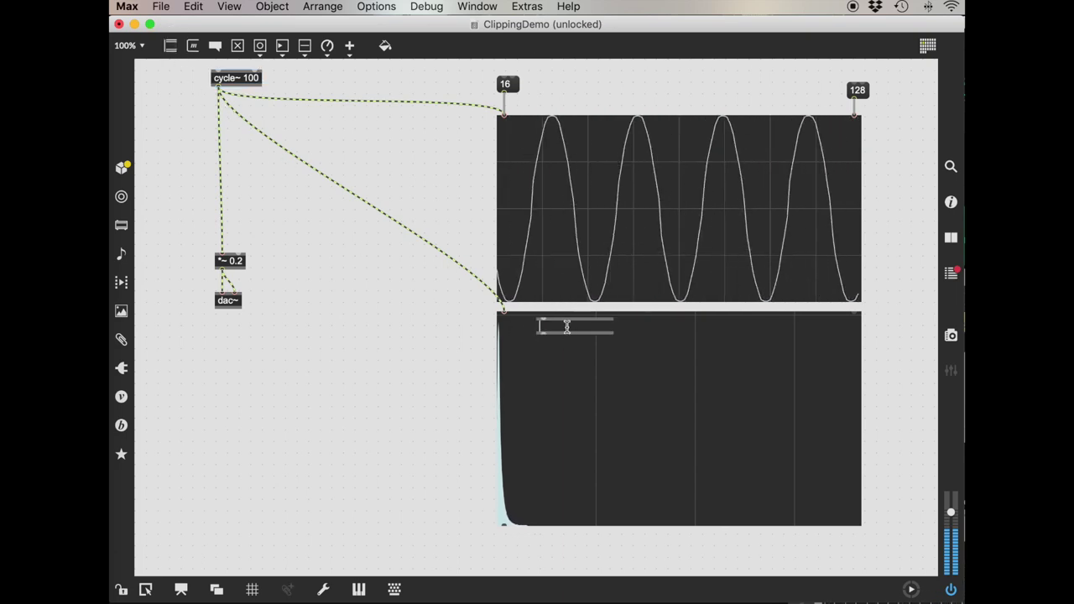
Add a clip~ -1. 1. object between cycle~ 100 and *~ 0.2, and connect cycle~ 100 to its first inlet.
key("n")
left_click_drag(462, 295, 303, 211)
double_click(304, 211)
type("clip")
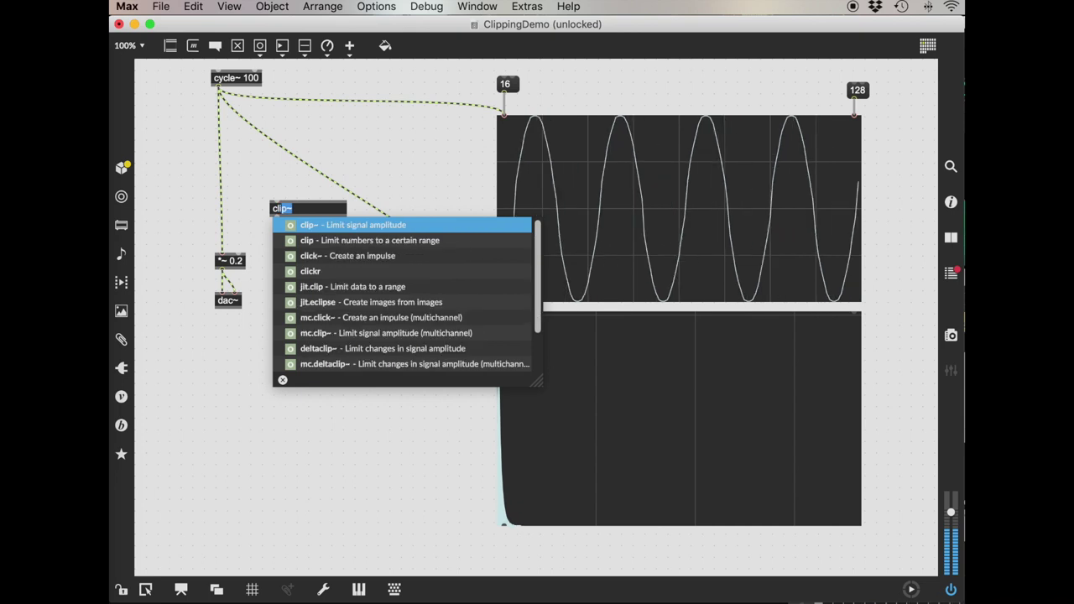
type("~")
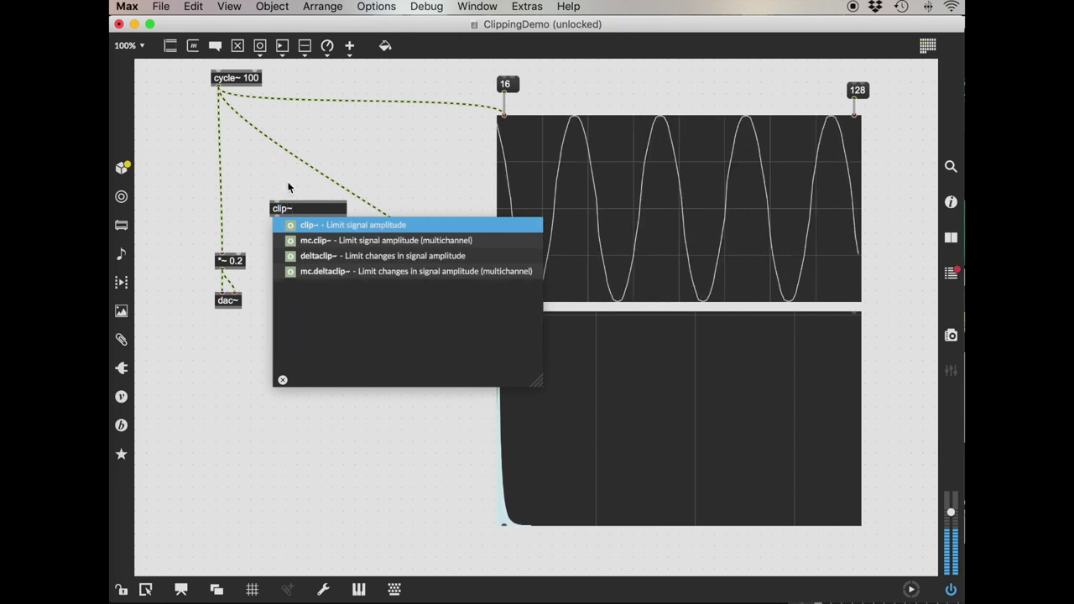
type(" -1 1.")
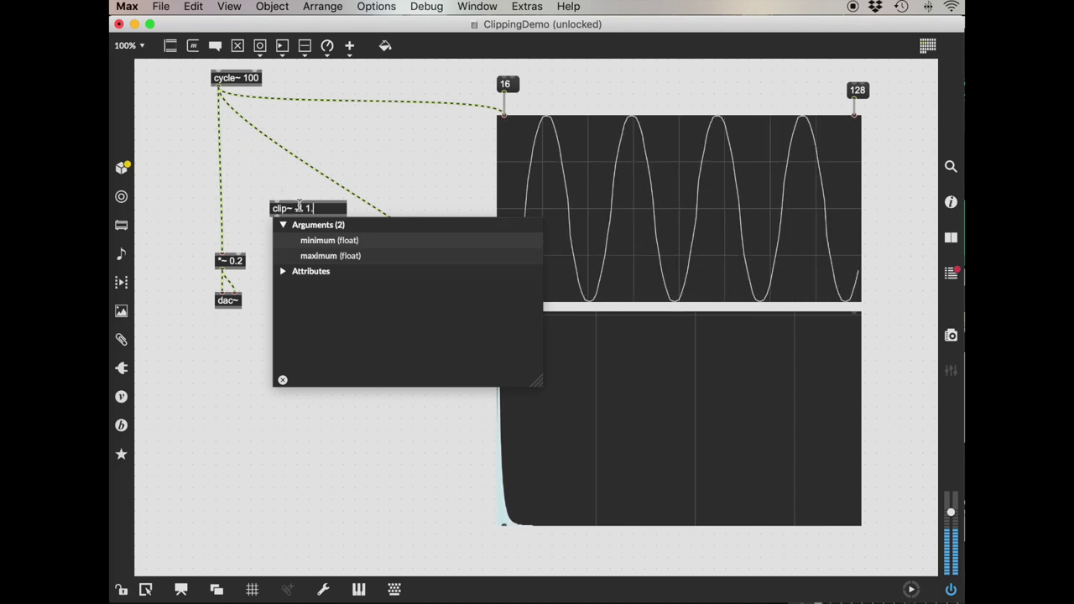
left_click(252, 126)
left_click_drag(218, 88, 257, 159)
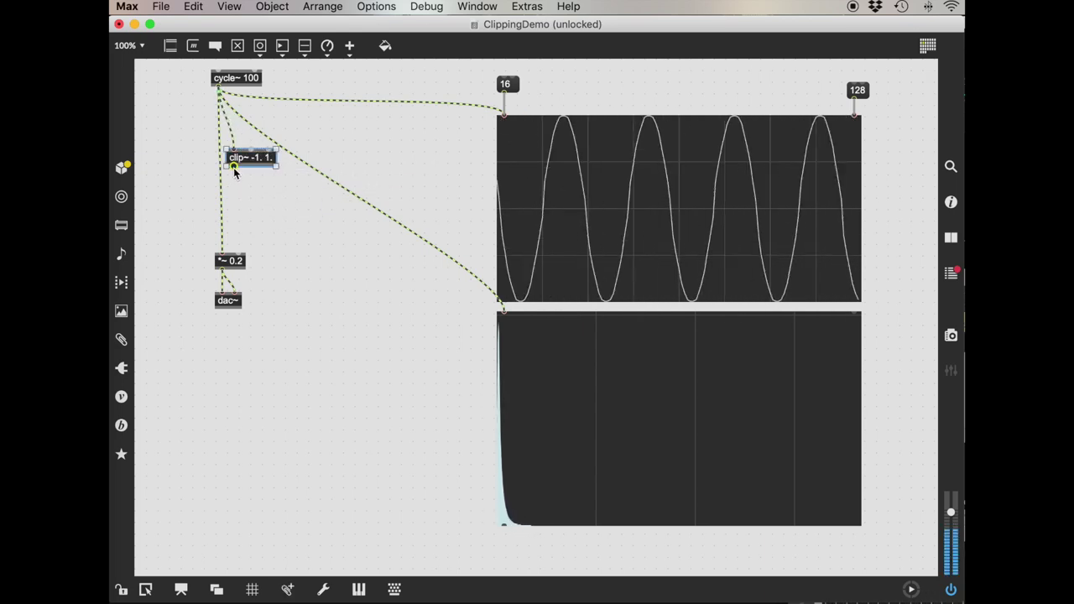
Delete the patch cords running from cycle~ 100 directly to the scope, the spectroscope and *~ 0.2.
left_click(405, 103)
key("BackSpace")
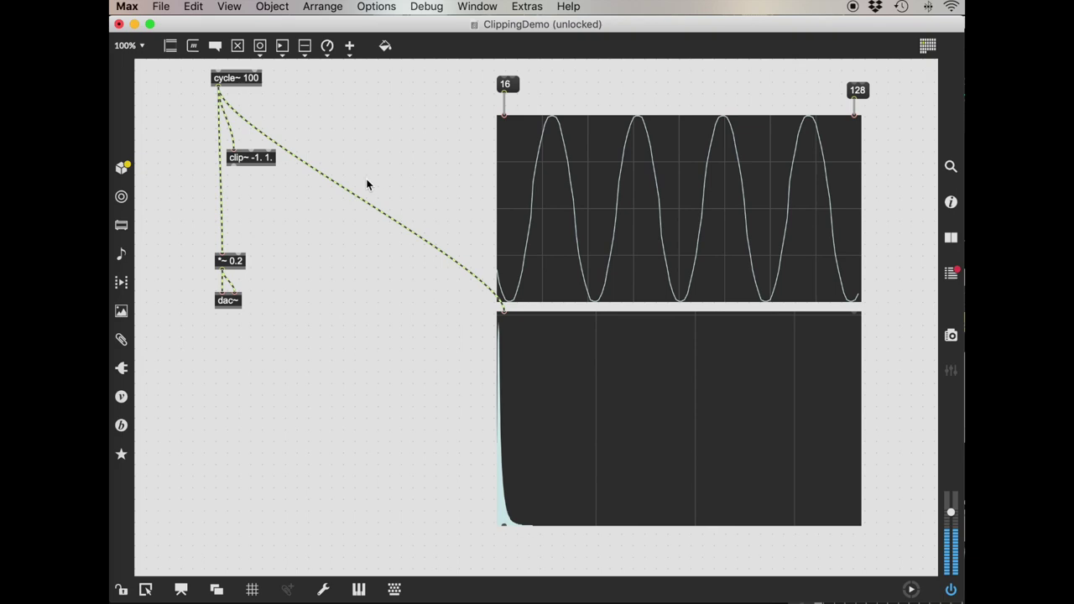
left_click(358, 198)
key("BackSpace")
left_click(221, 203)
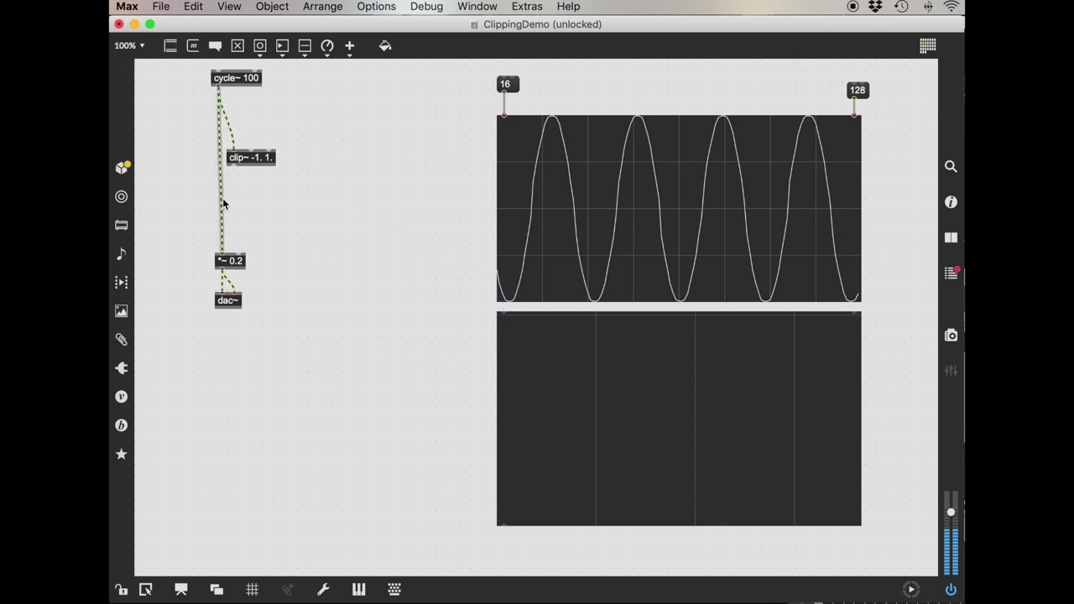
key("BackSpace")
Connect clip~'s outlet to *~ 0.2, the spectroscope and the scope, and place clip~ directly beneath cycle~ 100.
left_click_drag(233, 166, 221, 252)
mouse_move(234, 167)
left_mouse_down()
mouse_move(487, 322)
mouse_move(502, 309)
left_mouse_up()
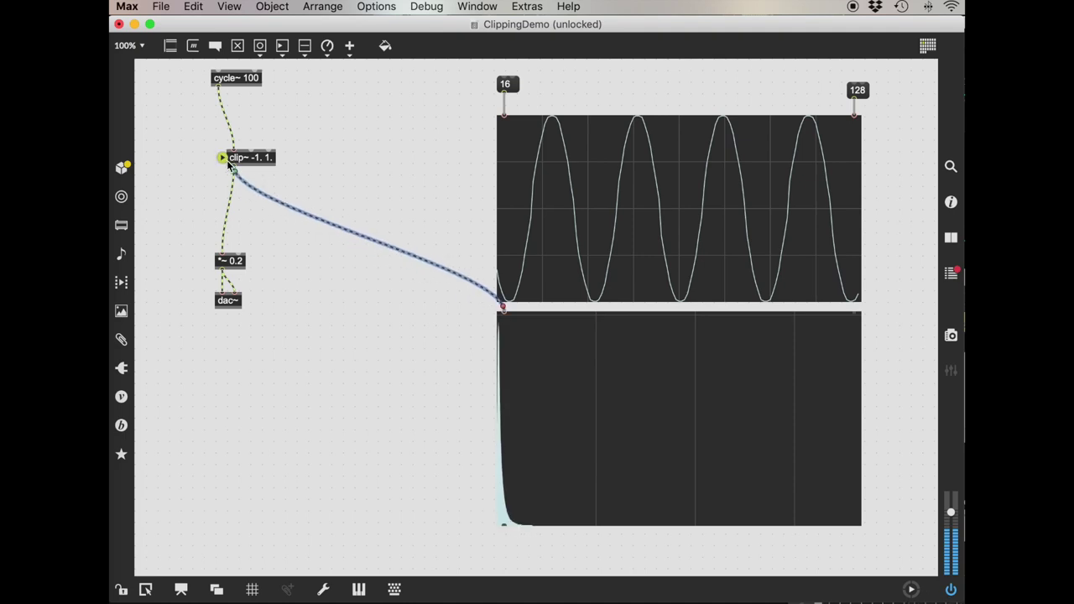
left_click_drag(240, 163, 514, 124)
left_click_drag(255, 160, 240, 123)
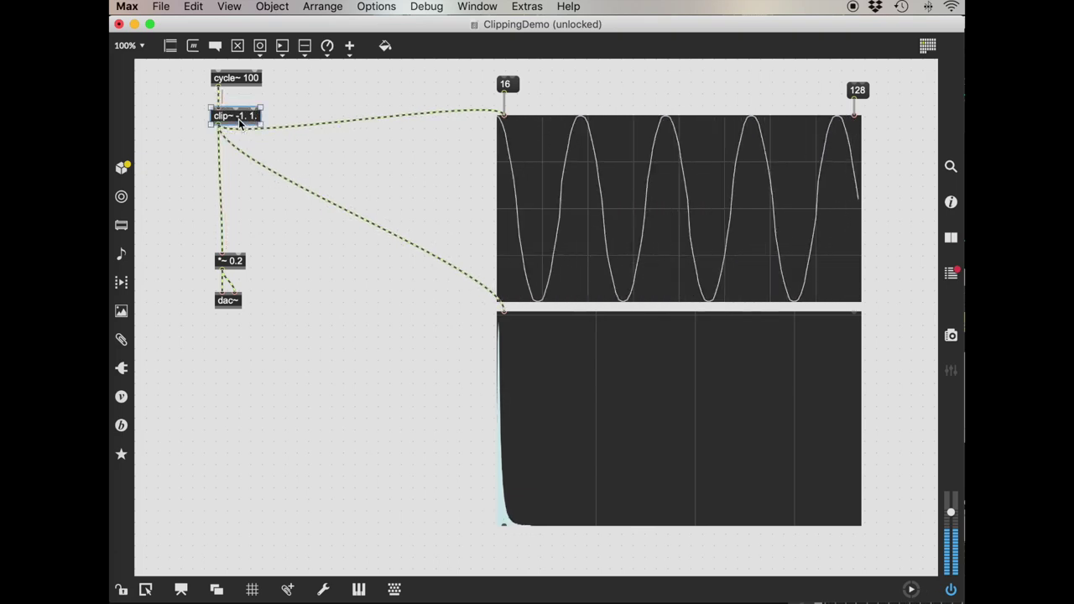
left_click(287, 115)
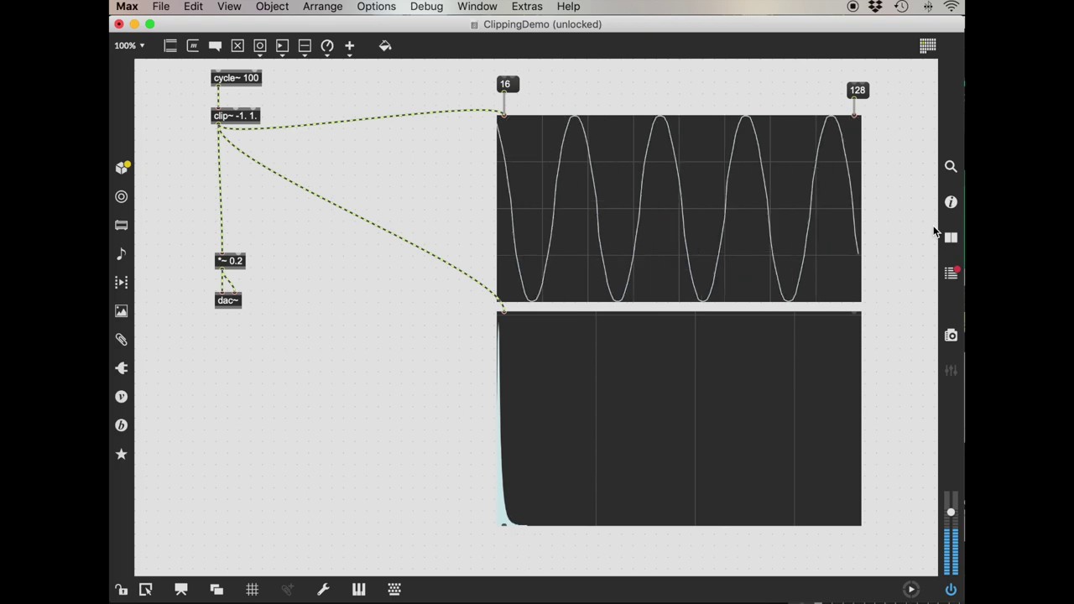
Change the clip~ object's minimum to -0.9 and its maximum to 0.9.
left_click_drag(282, 282, 191, 234)
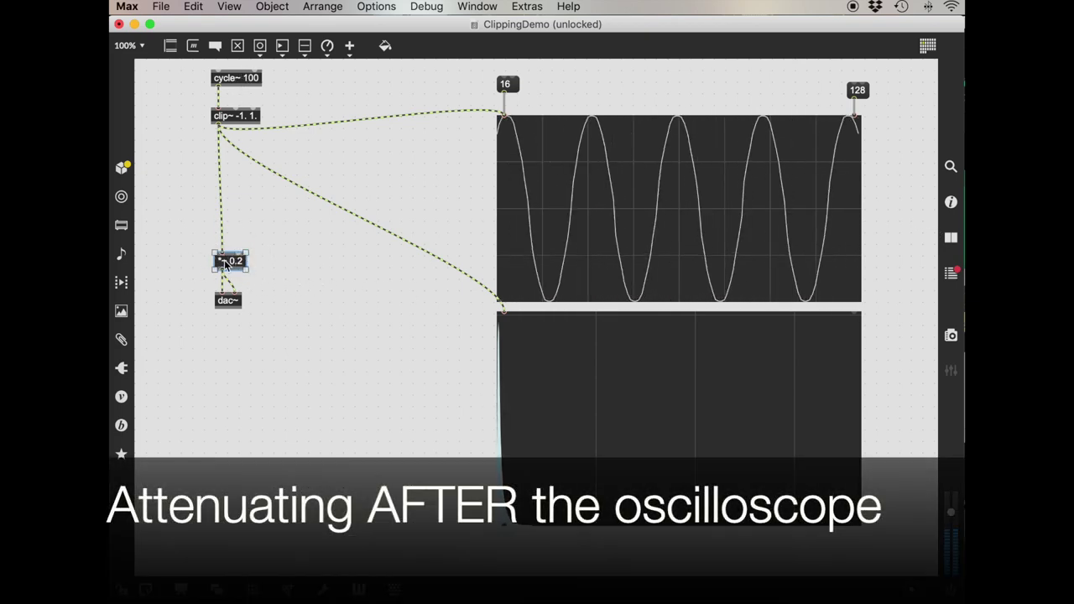
double_click(235, 115)
left_click(241, 116)
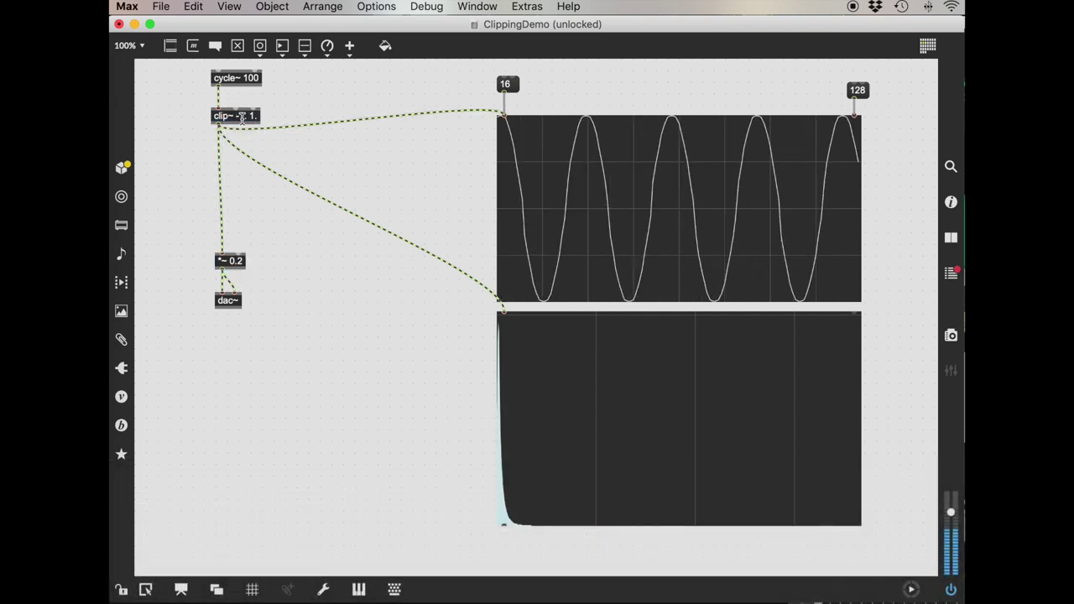
key("BackSpace")
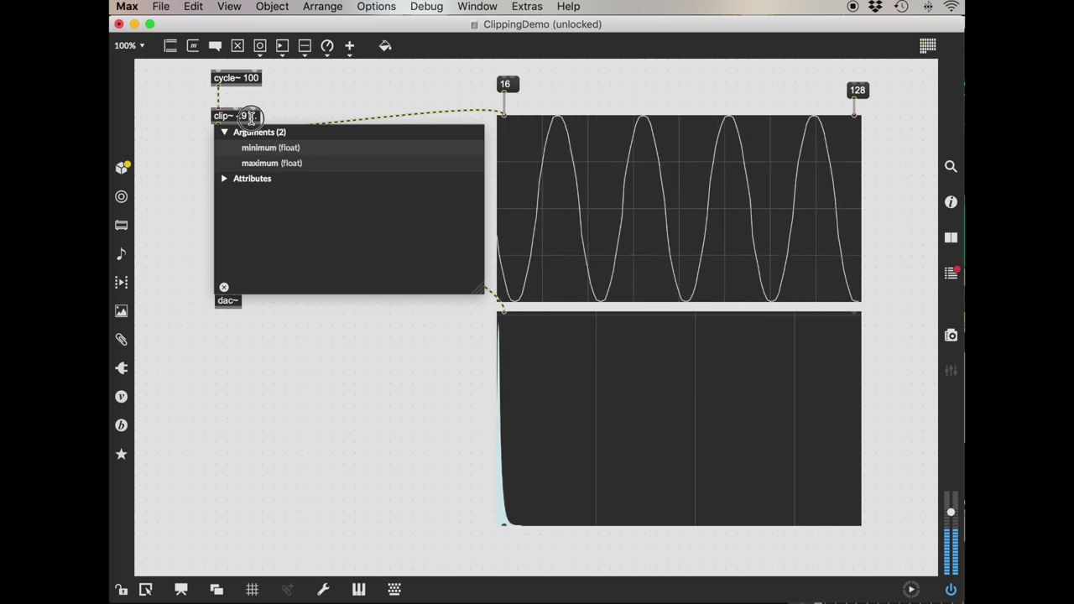
left_click_drag(249, 117, 270, 124)
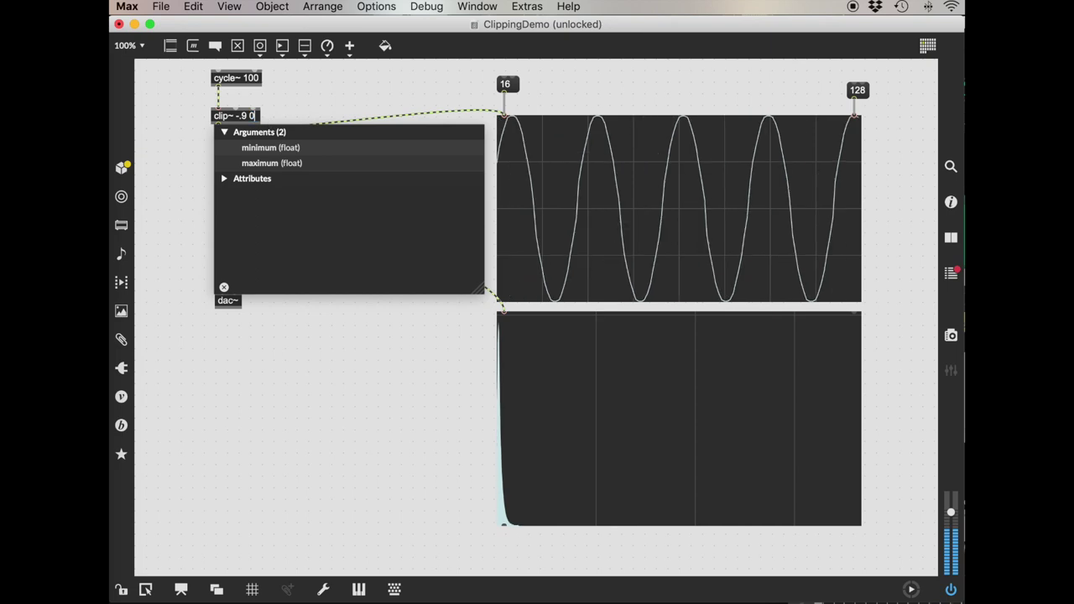
left_click(303, 97)
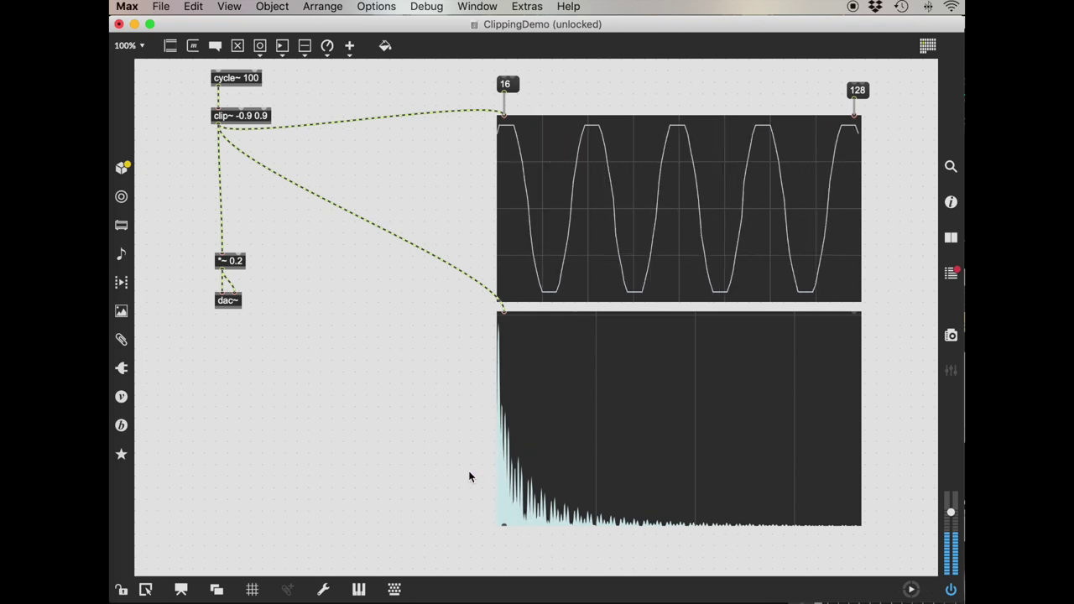
Move clip~ lower and add a floating-point number box above it, connected to its third inlet.
left_click_drag(220, 117, 227, 172)
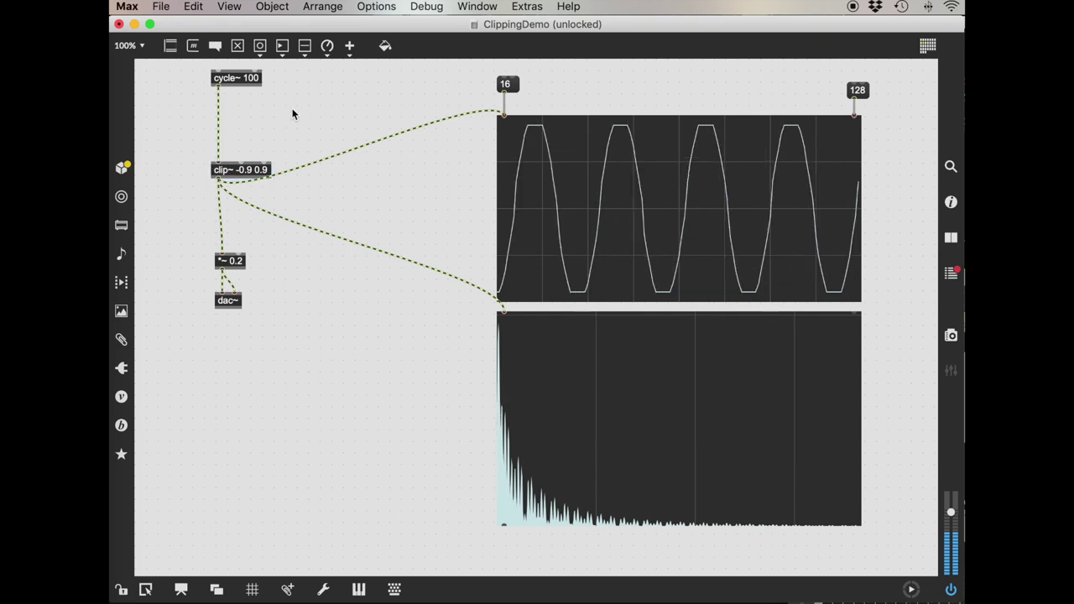
left_click(282, 45)
left_click(317, 95)
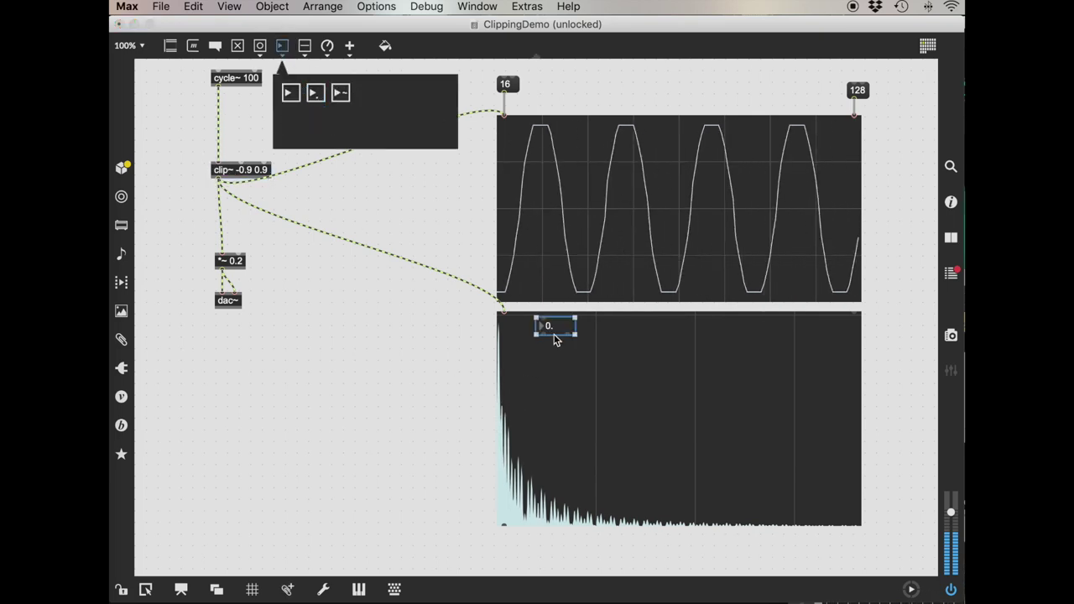
left_click_drag(556, 337, 263, 166)
left_click_drag(277, 126, 280, 113)
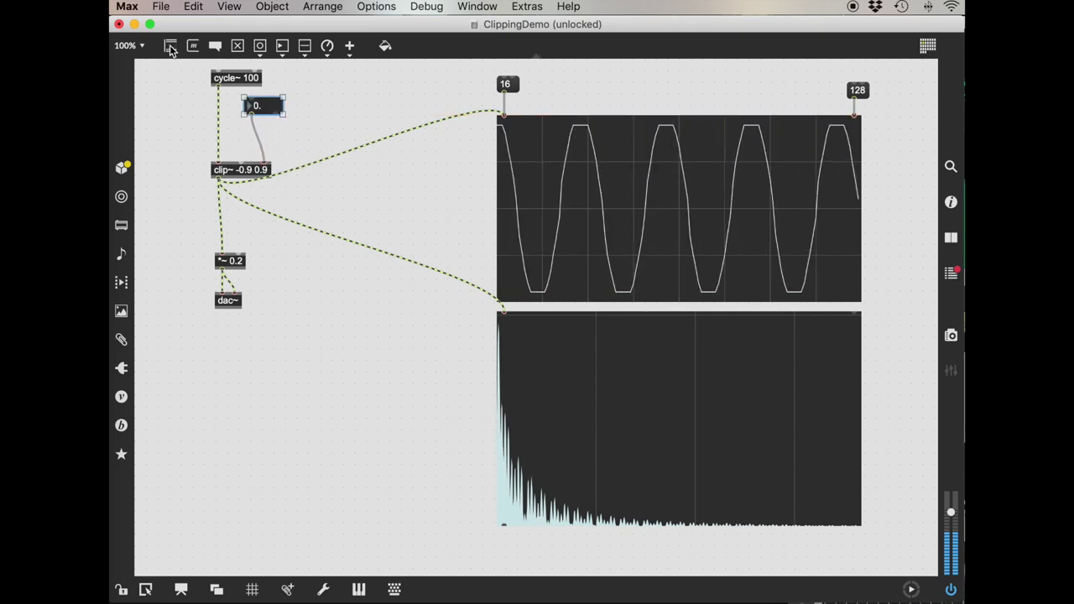
Add a * -1 object between the number box and clip~'s second inlet, connect it to both, and lock the patch.
left_click_drag(170, 51, 260, 153)
type("* -1")
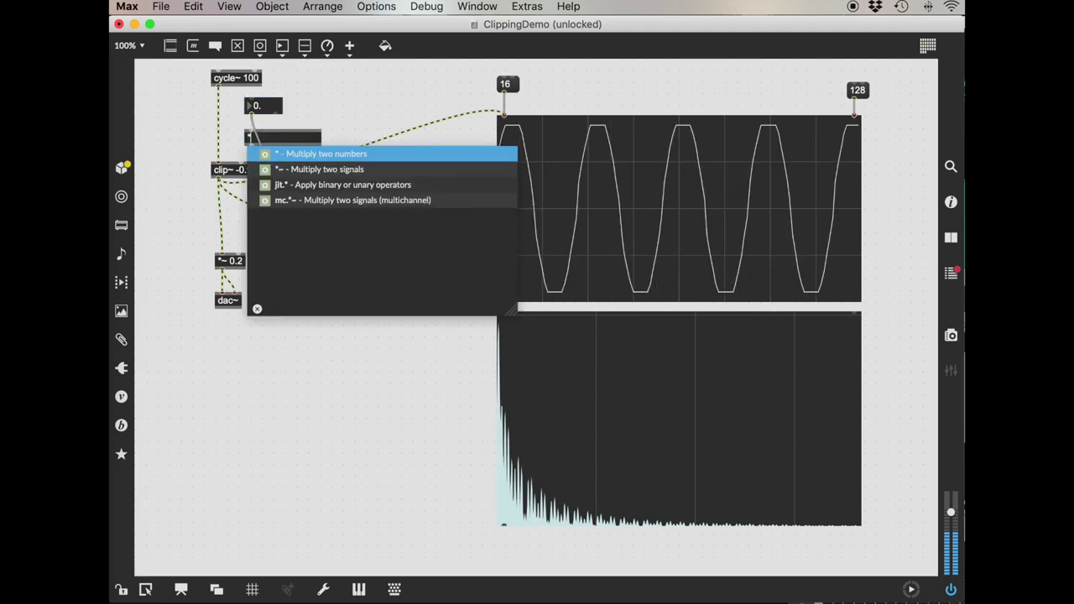
left_click(322, 101)
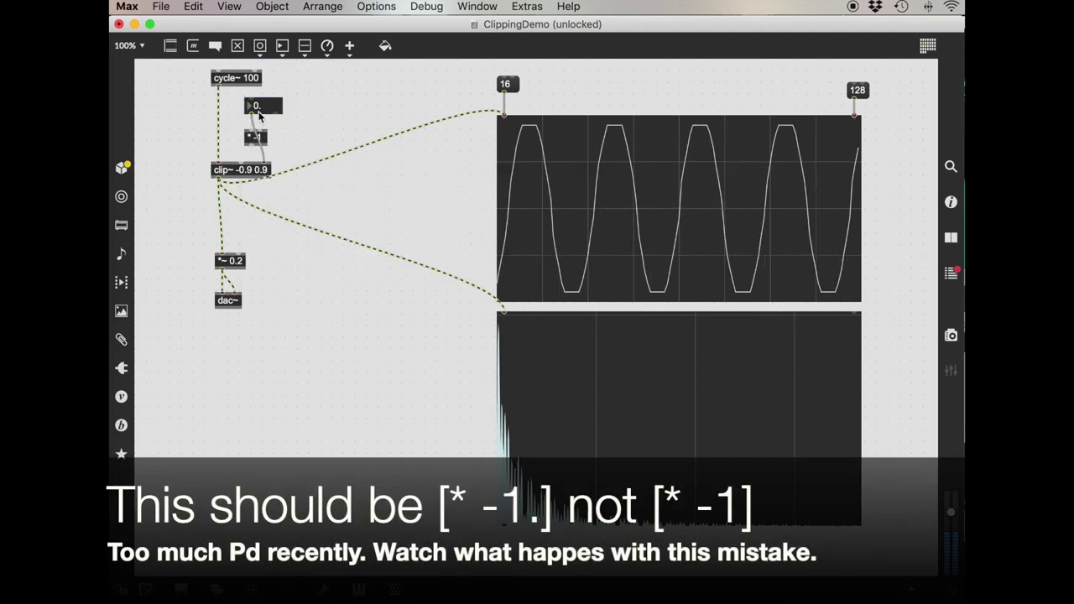
mouse_move(252, 146)
left_mouse_down()
mouse_move(242, 166)
mouse_move(239, 142)
left_mouse_up()
left_click(267, 107)
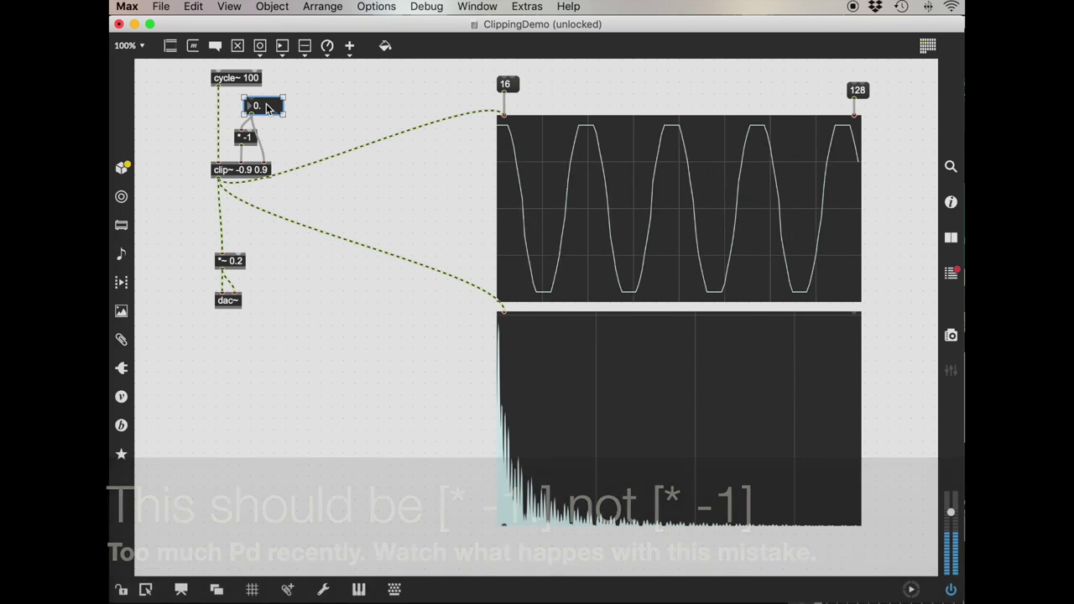
key("super+e")
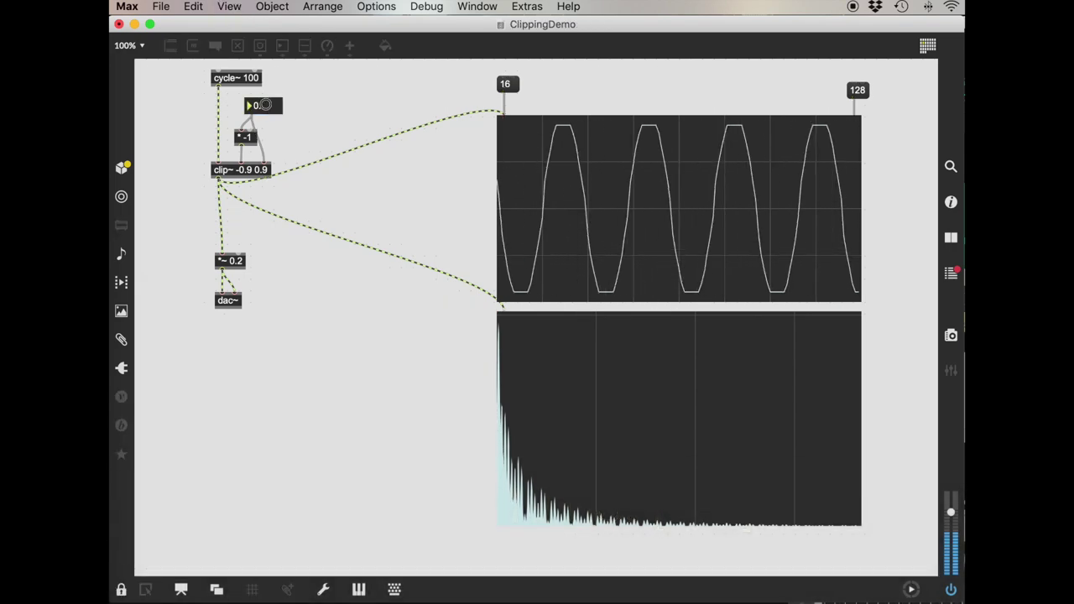
Set the number box to 0.9 and change the * -1 object to * -1. so it multiplies in floating point, leaving the patch locked.
key("Return")
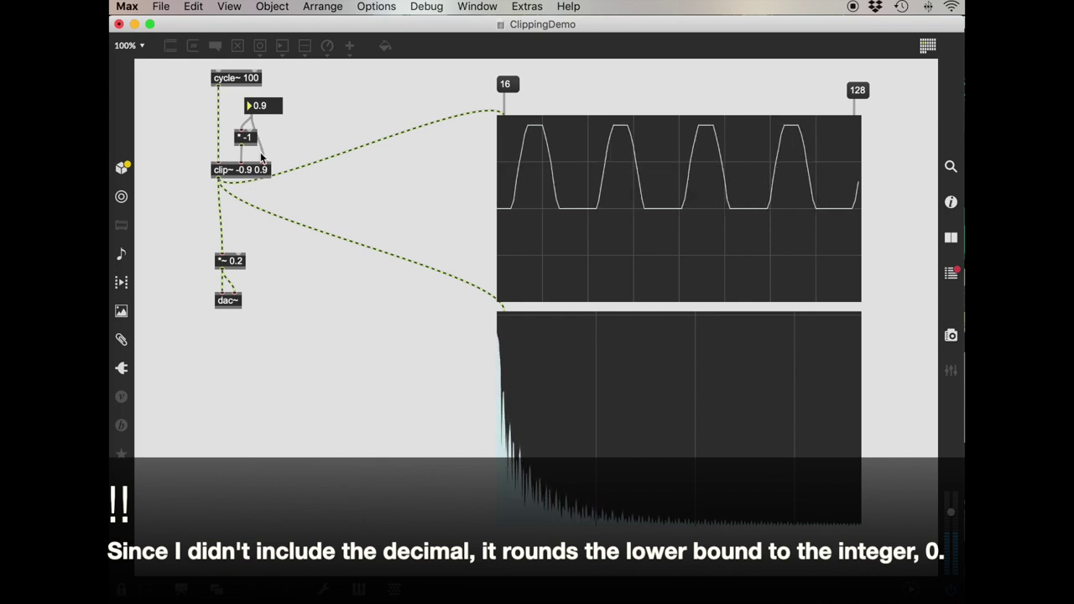
key("super+e")
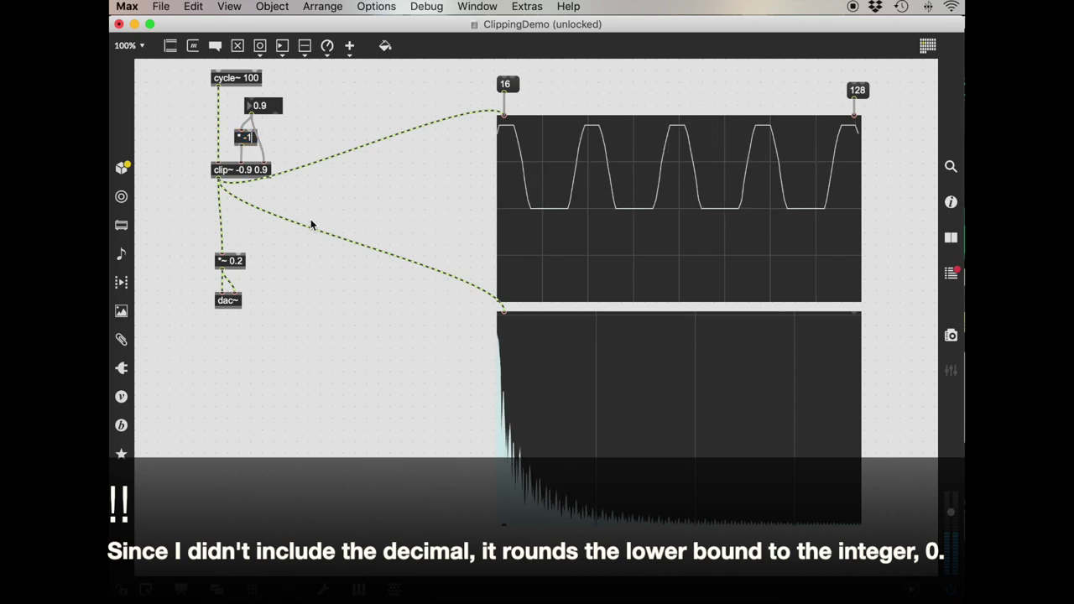
double_click(244, 137)
left_click(276, 107)
key("super+e")
Lower the clipping limit in the floating-point number box from above clip~ to 0.333 and turn the patch's audio off.
left_click_drag(276, 108, 276, 107)
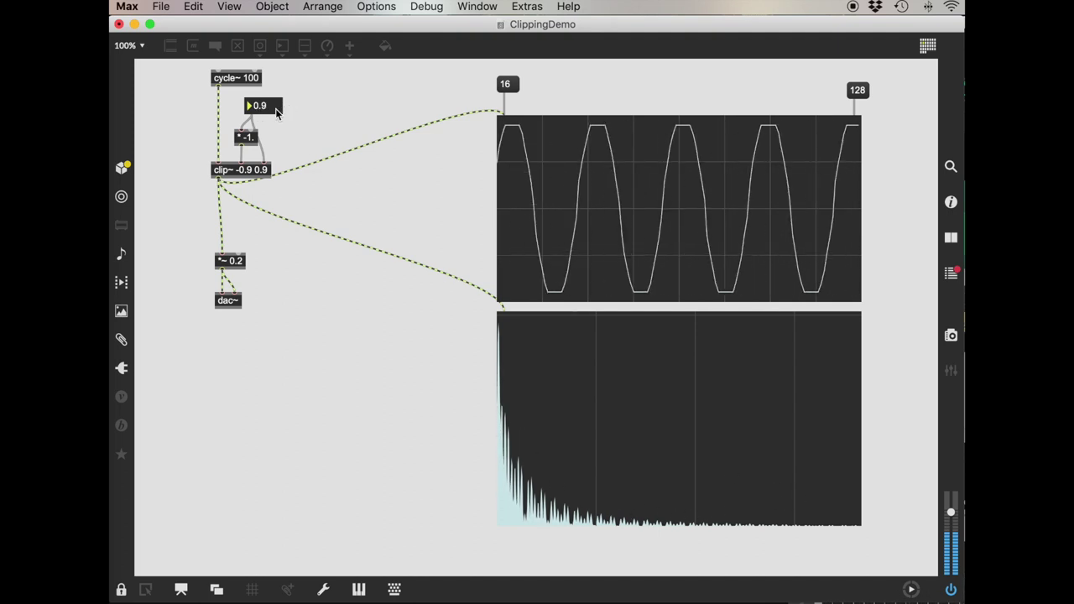
left_click_drag(276, 112, 309, 554)
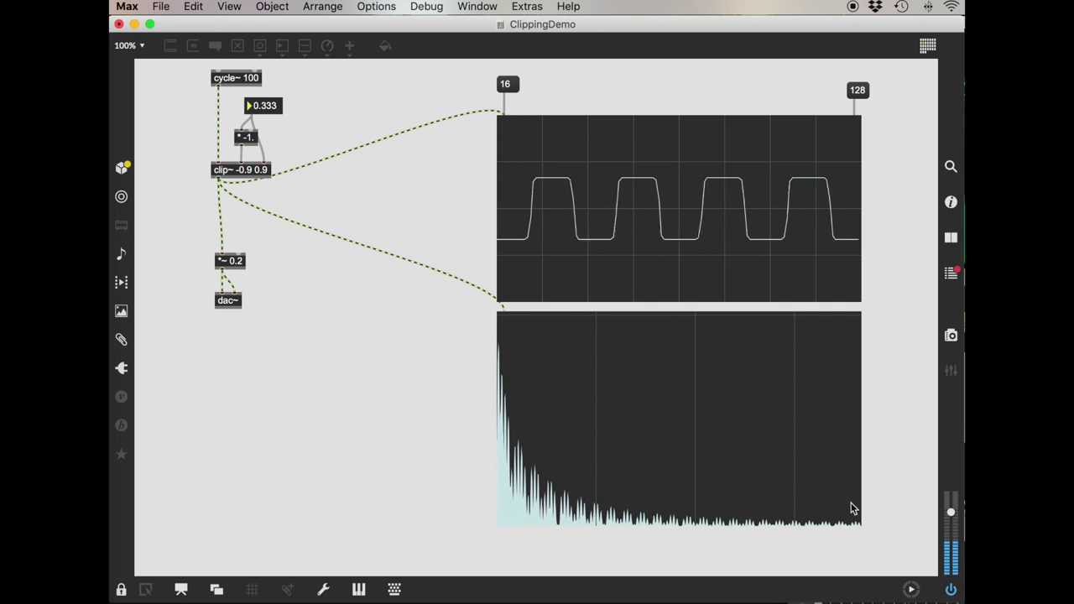
left_click(951, 588)
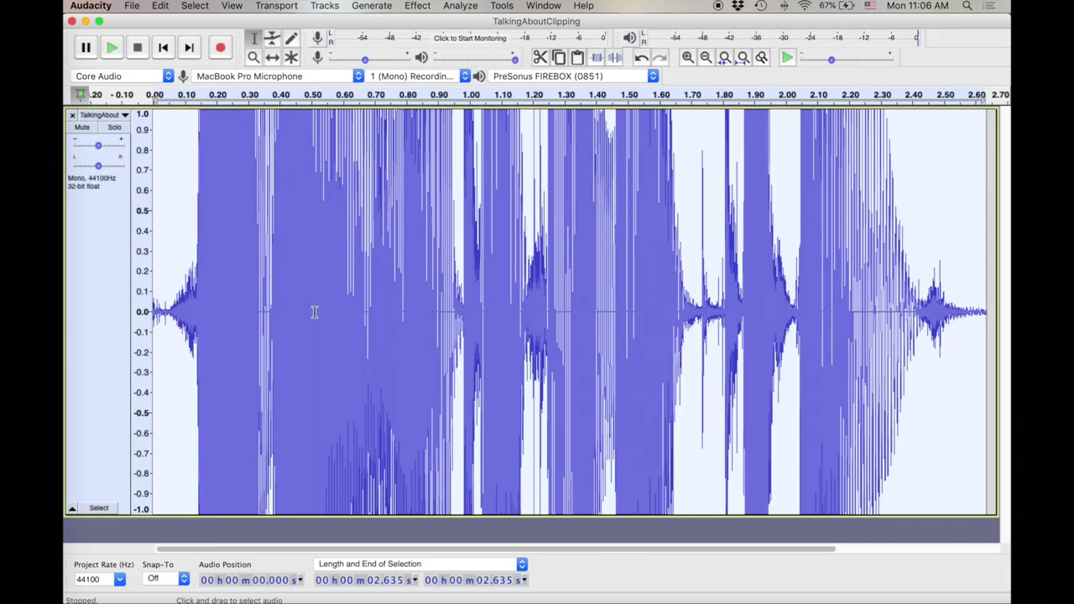
Switch to Audacity and play the clipped TalkingAboutClipping voice recording.
key("space")
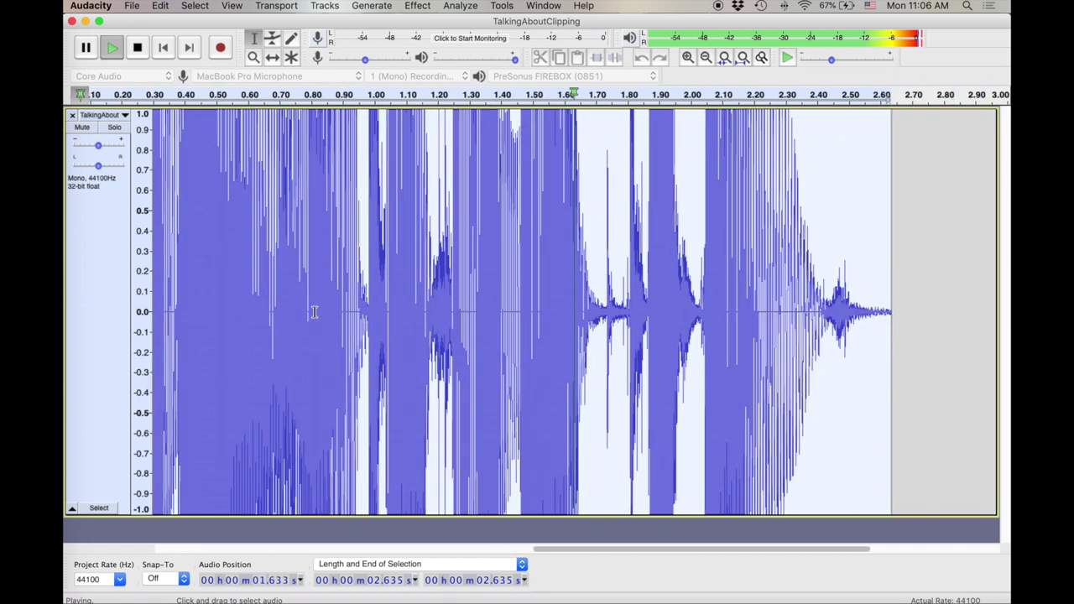